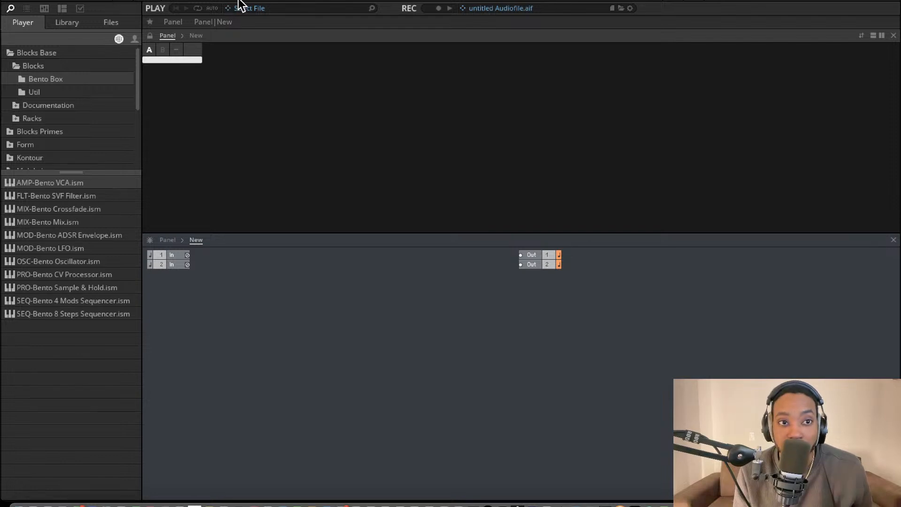
click(104, 2)
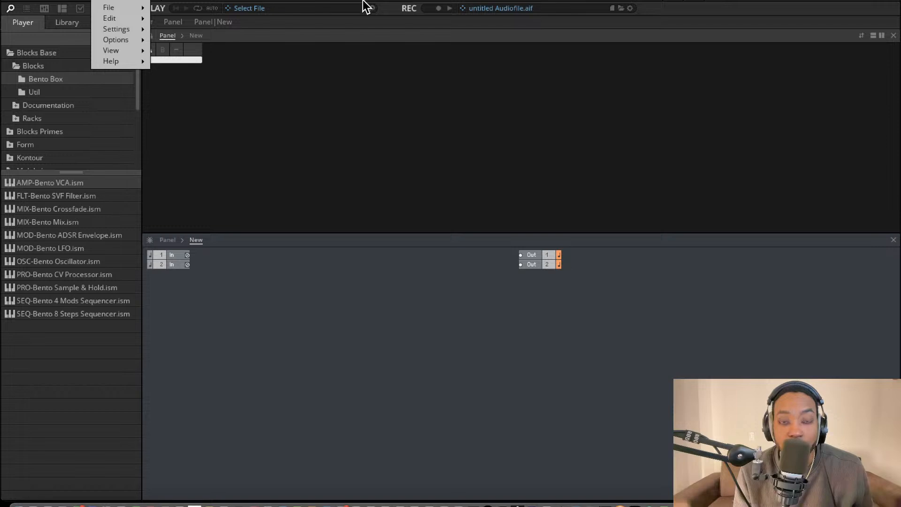
click(463, 289)
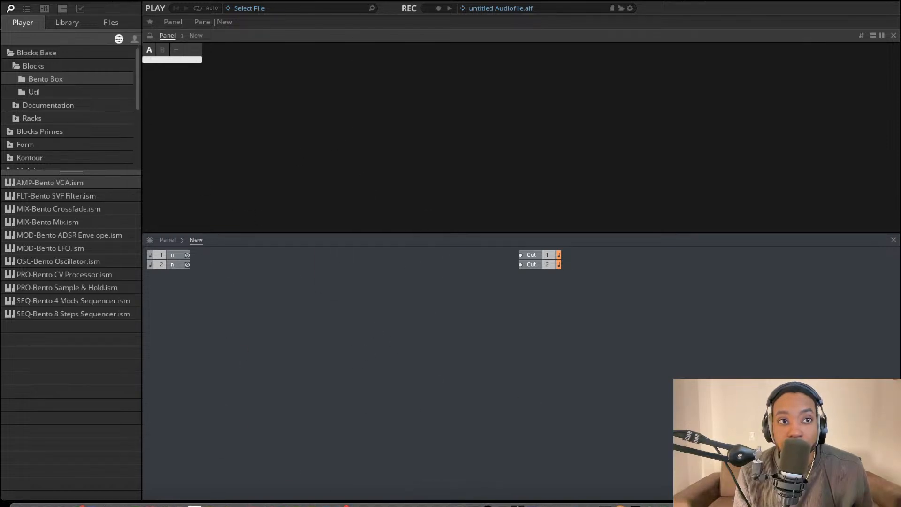
click(104, 2)
click(302, 269)
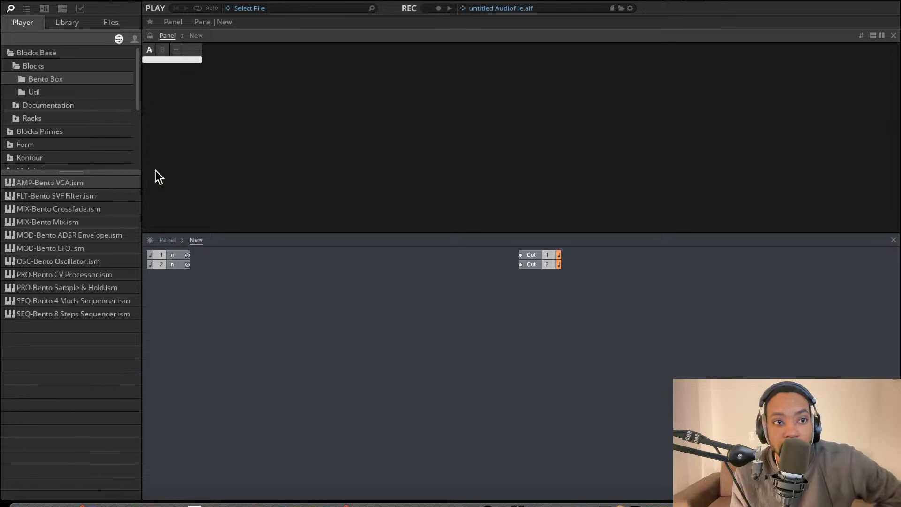
Add a Util Note In block from the Blocks Base utilities to the structure, near the ensemble inputs
click(67, 23)
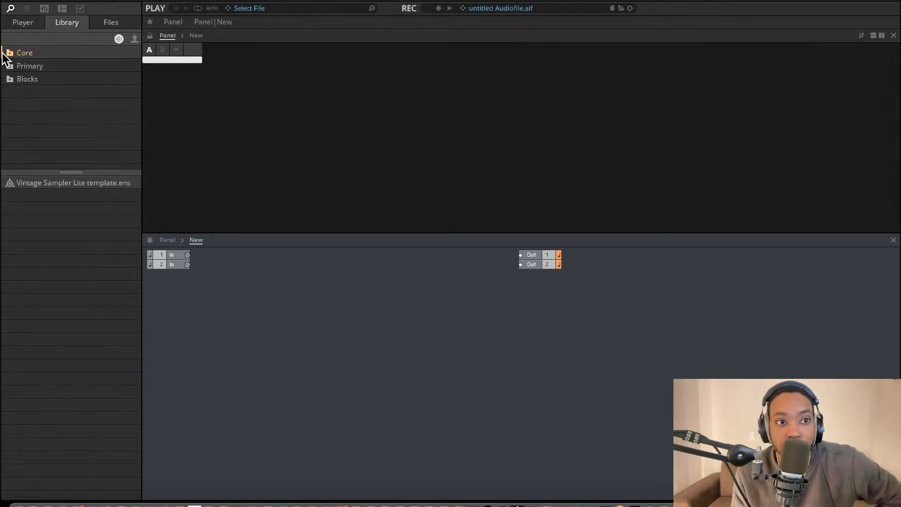
click(22, 23)
click(41, 79)
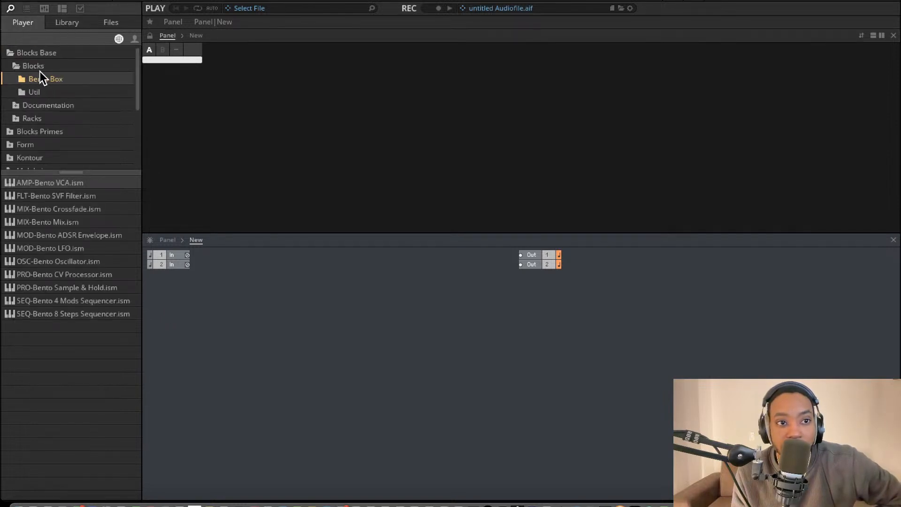
click(36, 90)
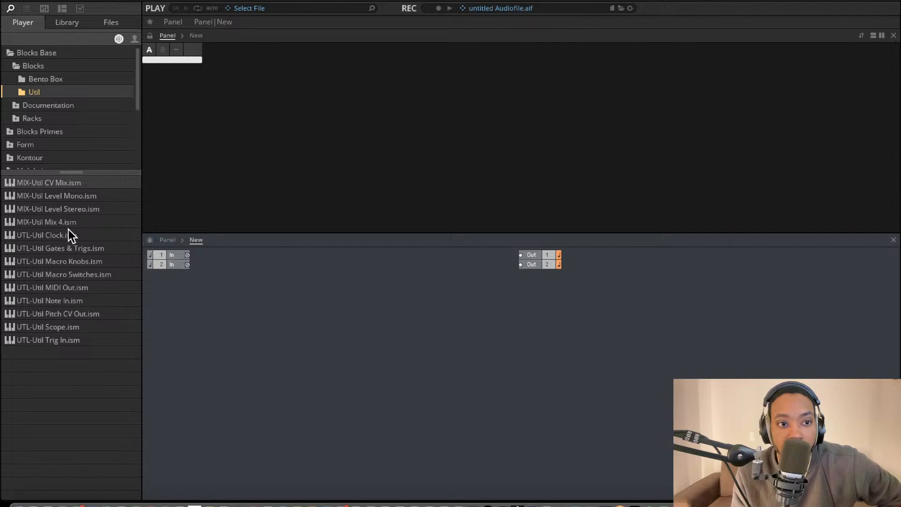
drag(74, 300, 252, 307)
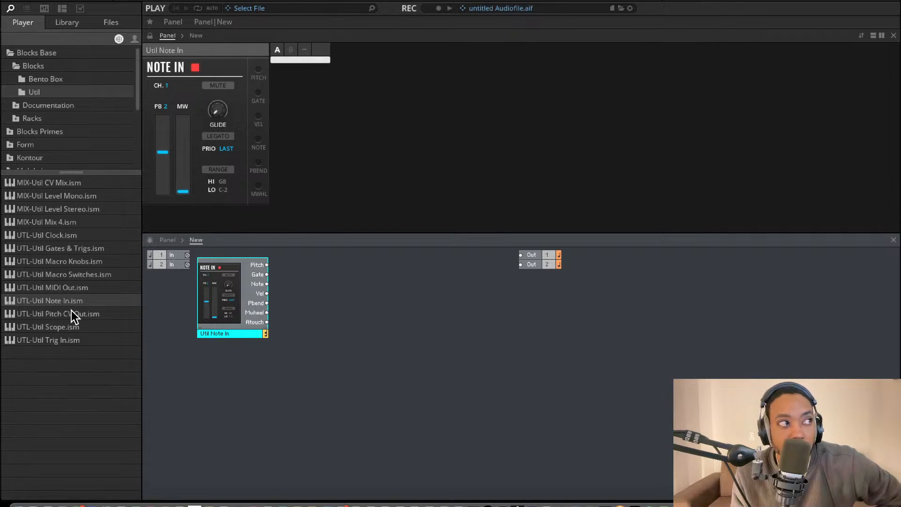
Add a Bento ADSR Envelope with its Gate fed from Note In's Gate, and a Bento Oscillator beside it
click(70, 80)
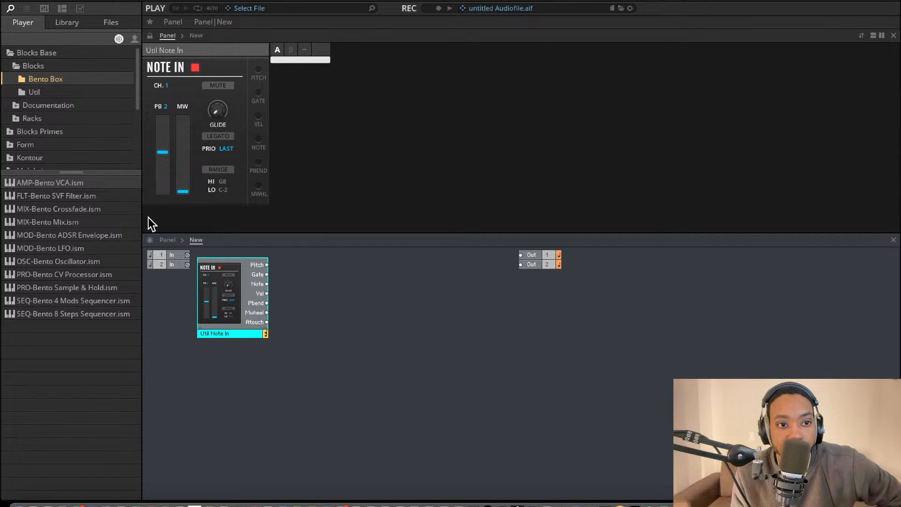
drag(82, 239, 266, 274)
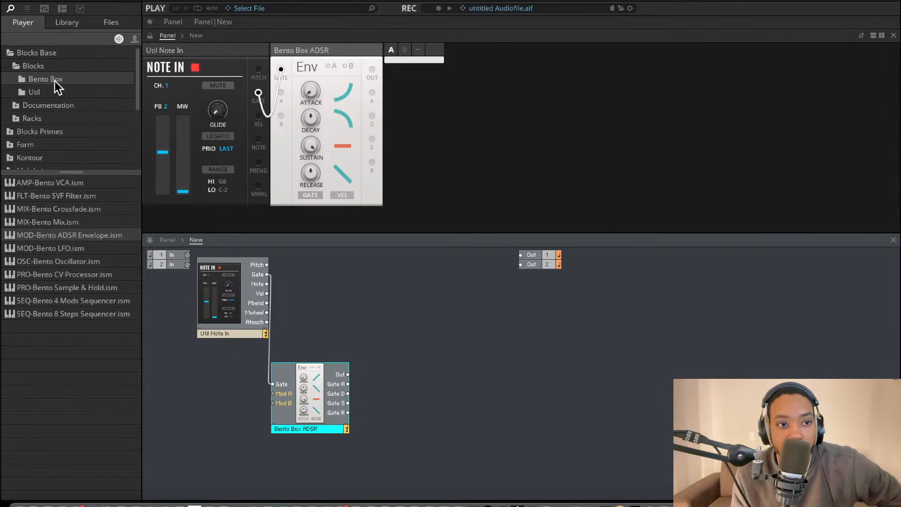
click(60, 93)
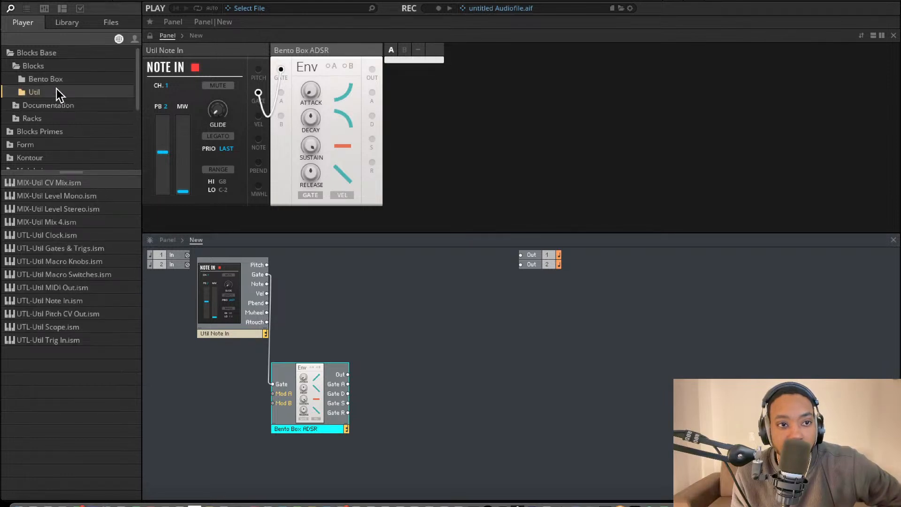
click(57, 80)
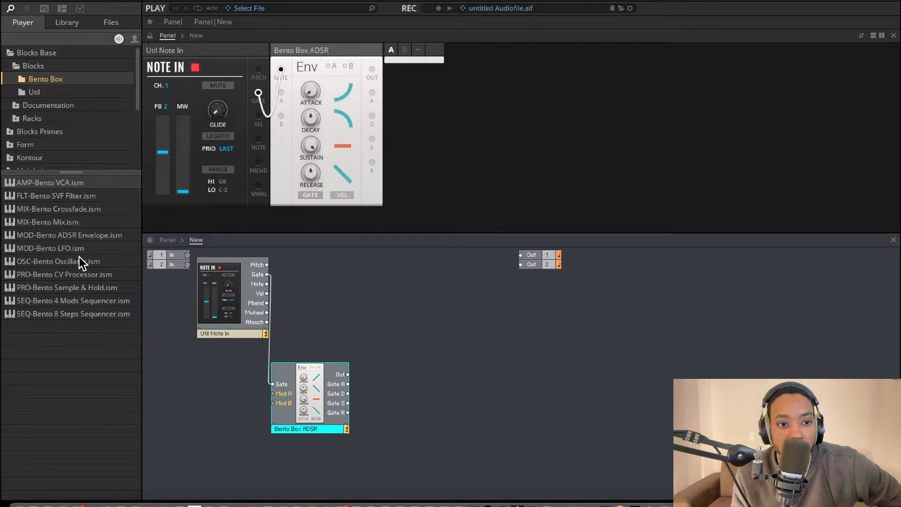
drag(79, 261, 416, 332)
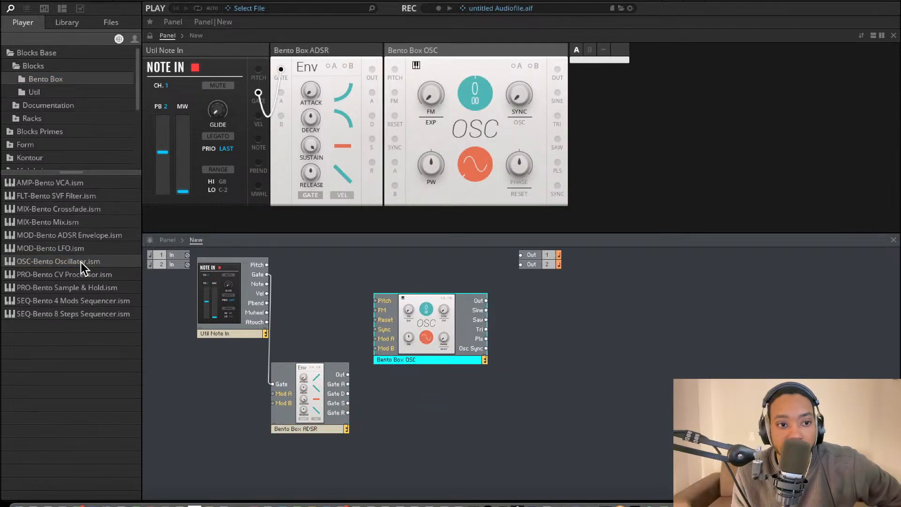
Add a Util Level Stereo block and place it beyond the oscillator, just below the ensemble outputs
click(34, 92)
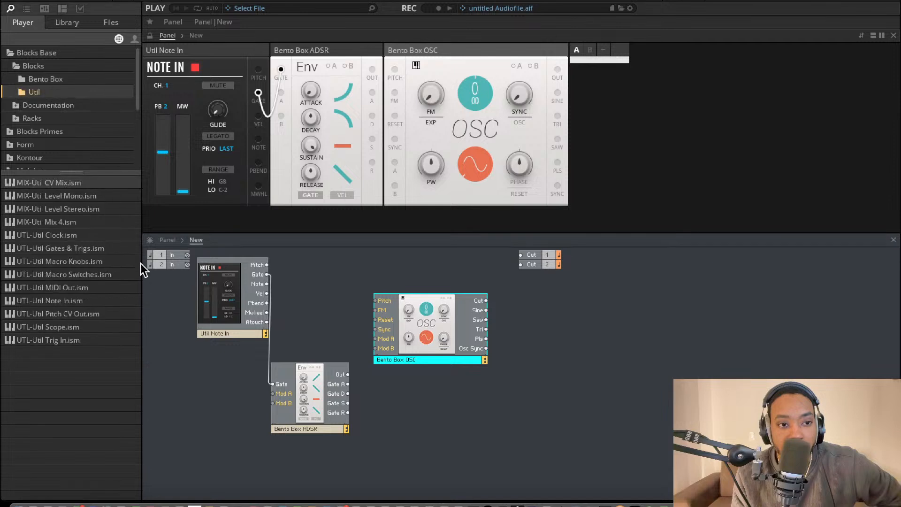
drag(74, 206, 551, 345)
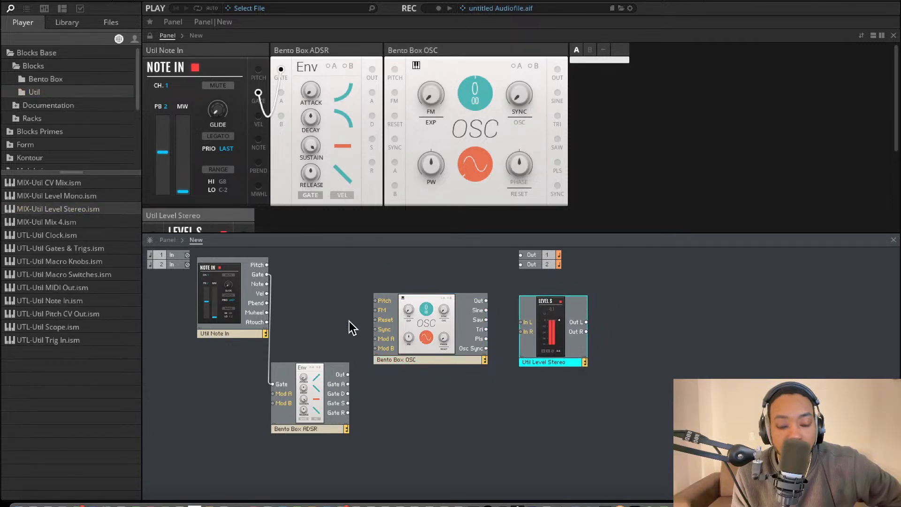
drag(524, 321, 560, 303)
Search the module list for Multiply and insert it between the oscillator and the Level Stereo block
right_click(532, 314)
click(509, 325)
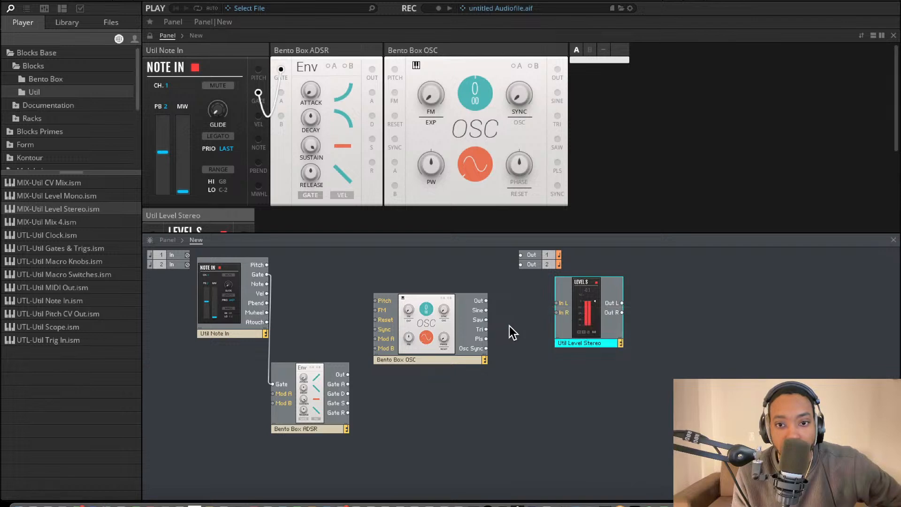
right_click(515, 325)
text(m)
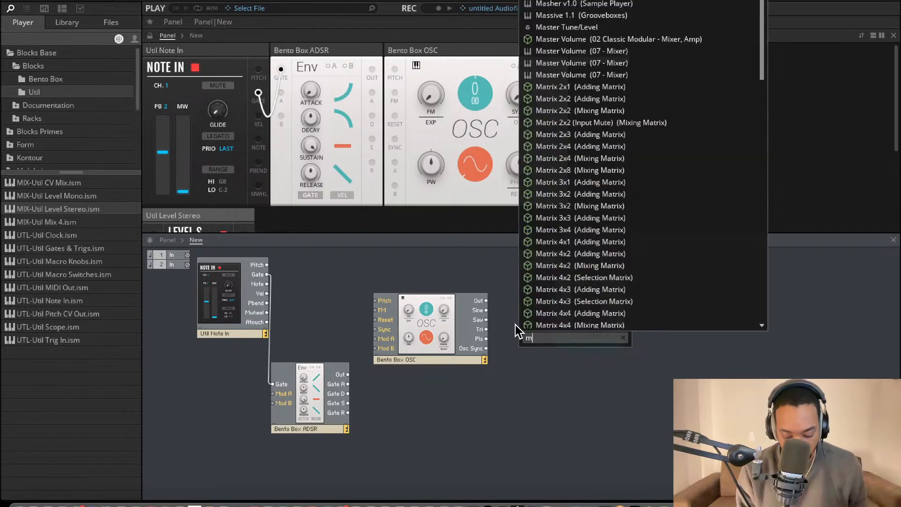
text(i)
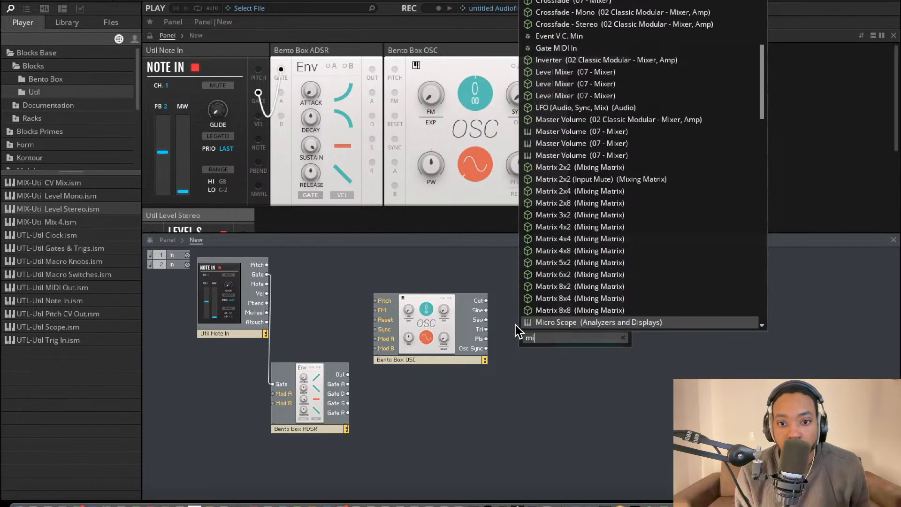
key(BackSpace)
text(upl)
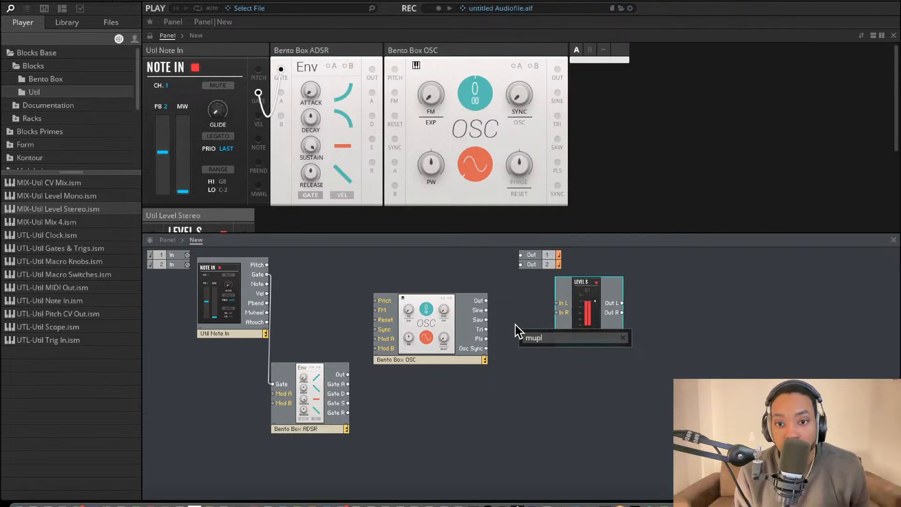
key(BackSpace)
key(BackSpace)
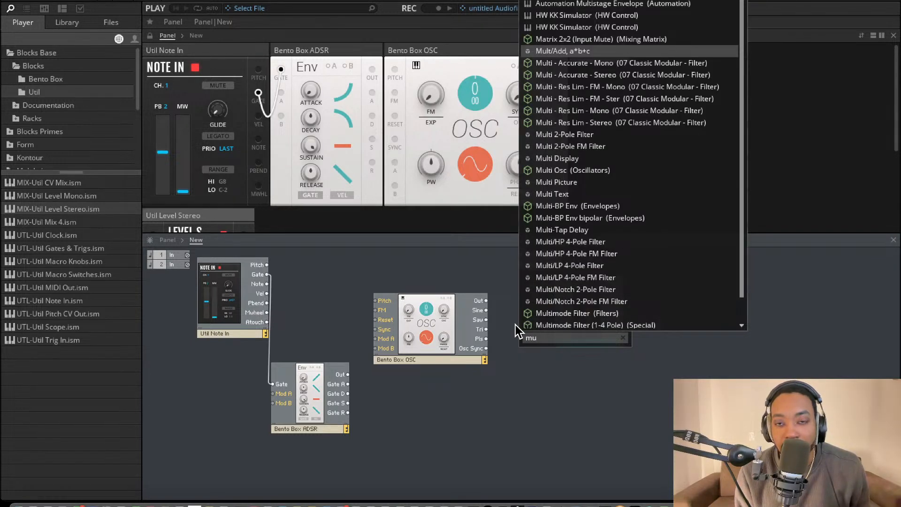
text(lt)
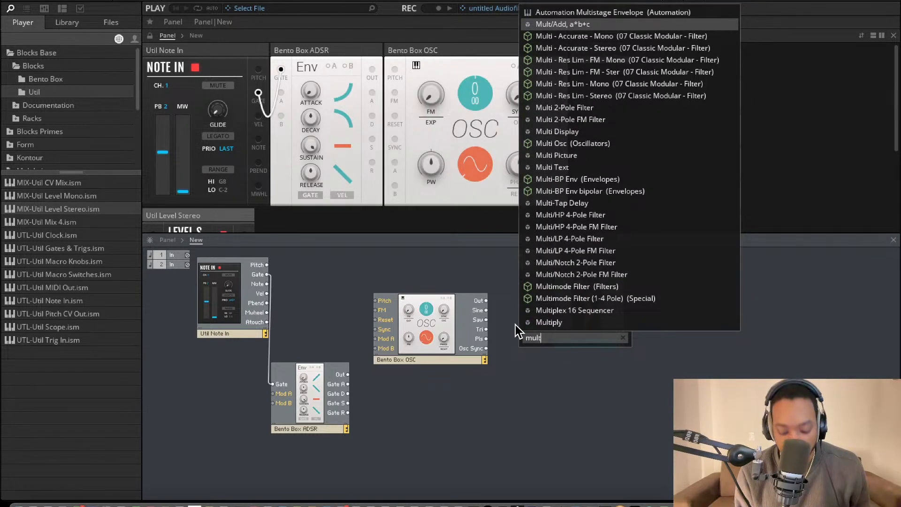
key(BackSpace)
text(itp)
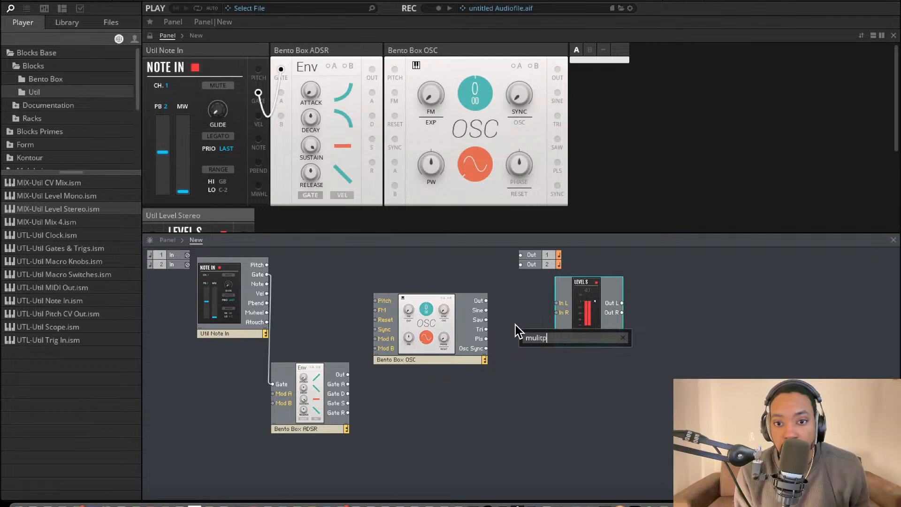
key(BackSpace)
key(BackSpace)
key(BackSpace)
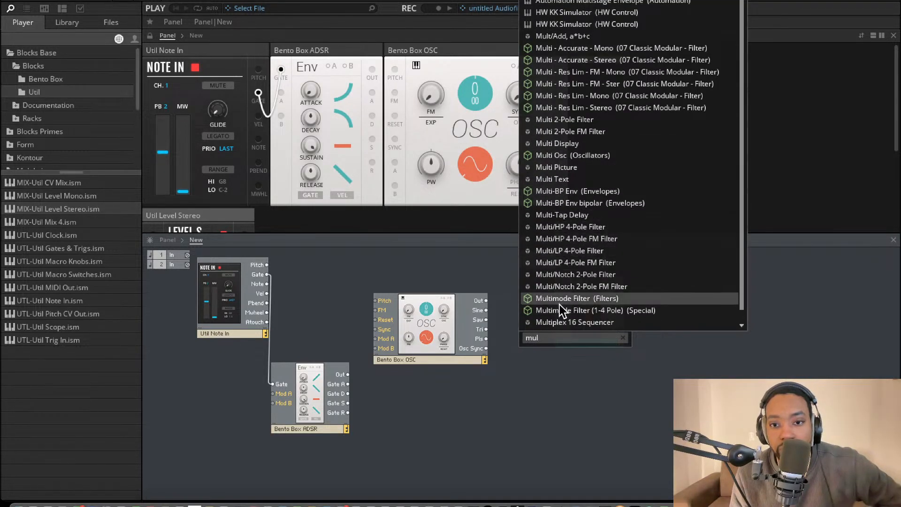
scroll(562, 314, down, 1)
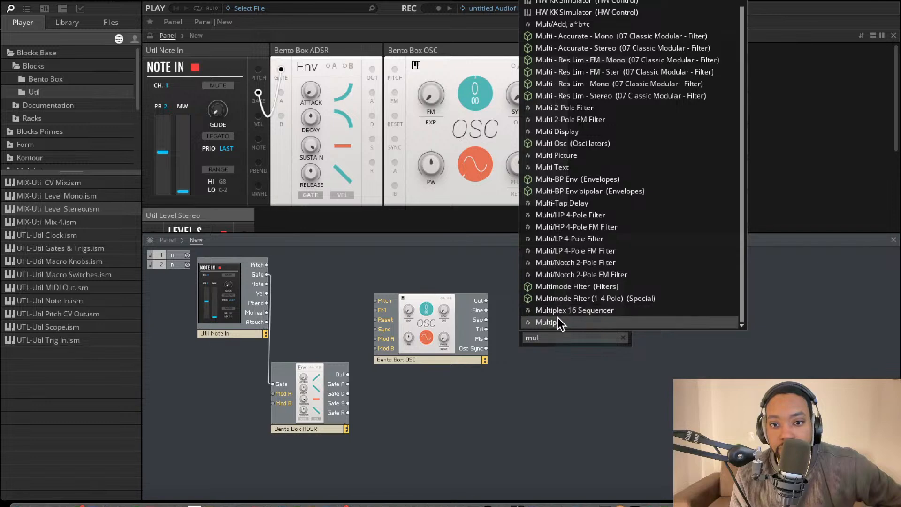
click(558, 321)
Wire the oscillator's Out through Multiply into both Level Stereo inputs, and the Level Stereo outputs to Out 1 and Out 2
drag(521, 333, 486, 300)
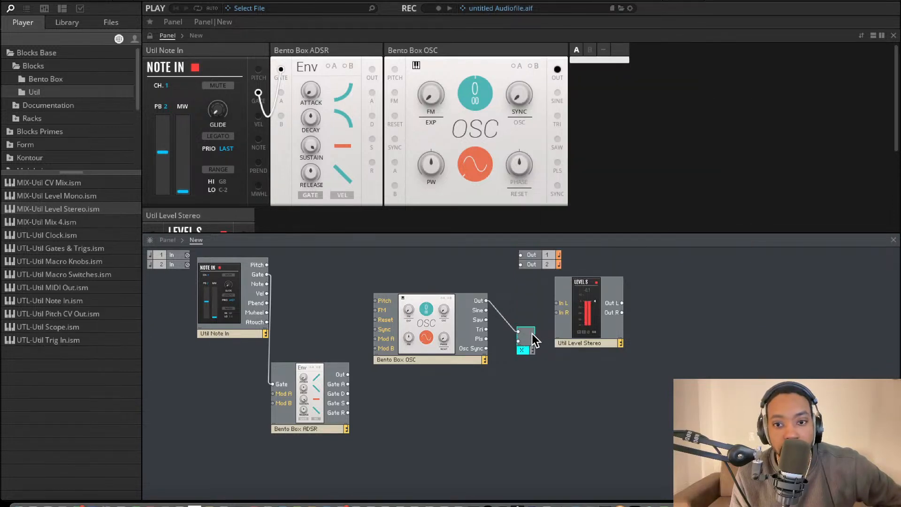
drag(534, 336, 557, 312)
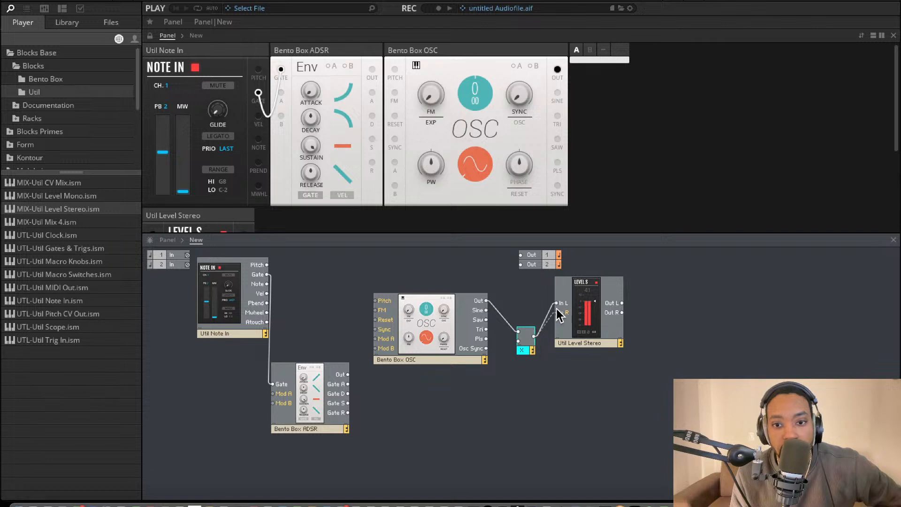
drag(622, 303, 521, 258)
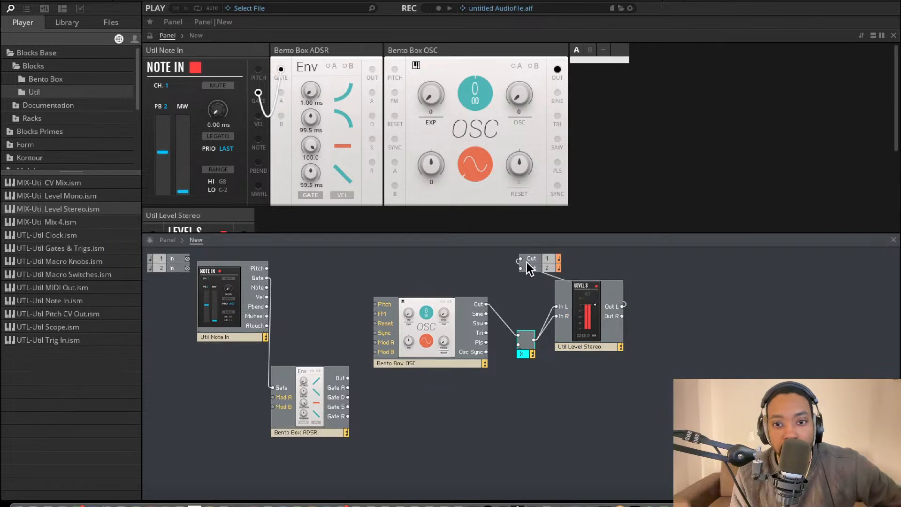
drag(623, 316, 520, 268)
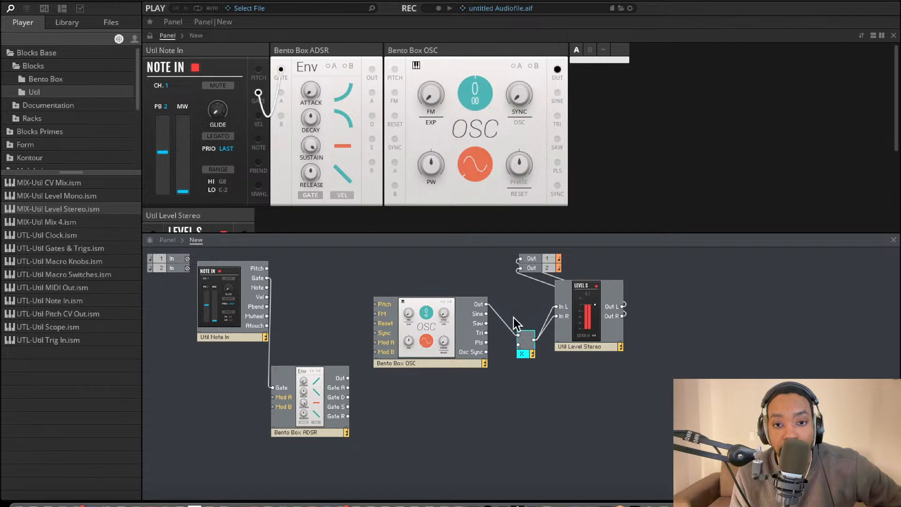
click(526, 382)
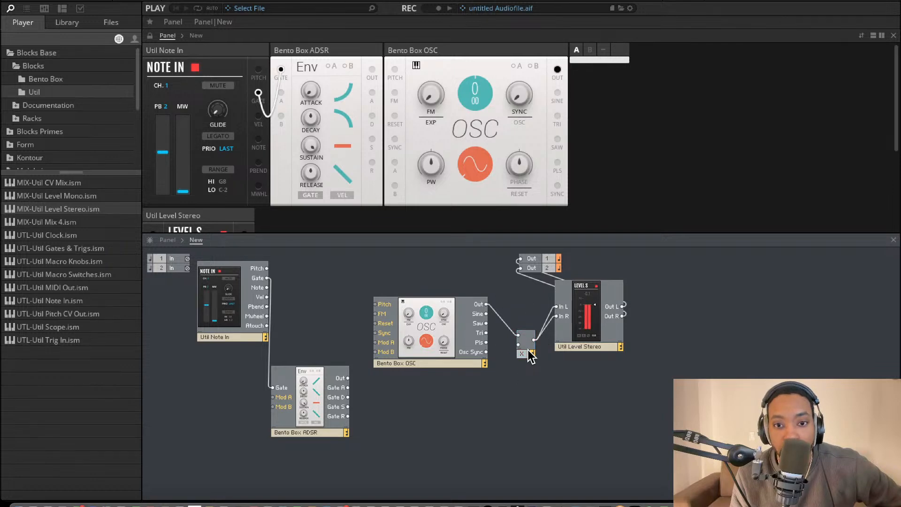
drag(525, 350, 527, 338)
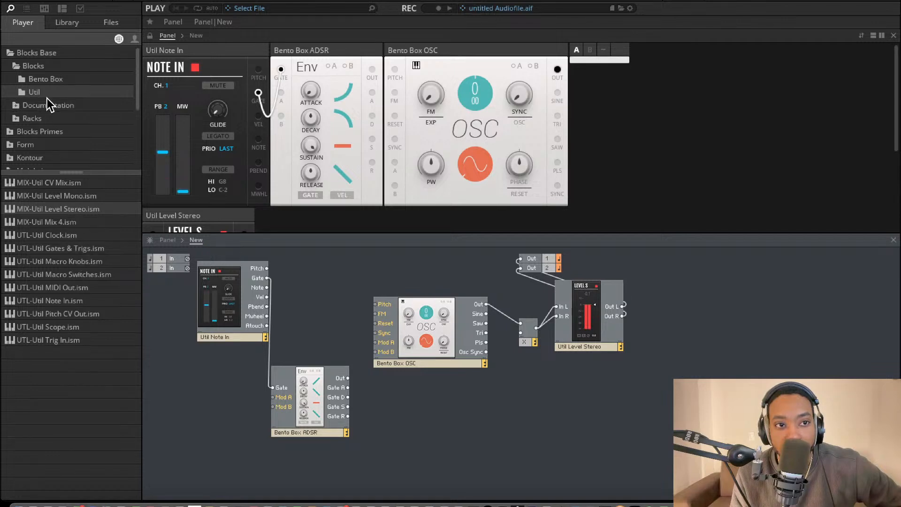
Add a second Bento ADSR Envelope below the oscillator, gated by Note In, with its Out wired to Multiply's free input
click(45, 78)
drag(91, 228, 473, 394)
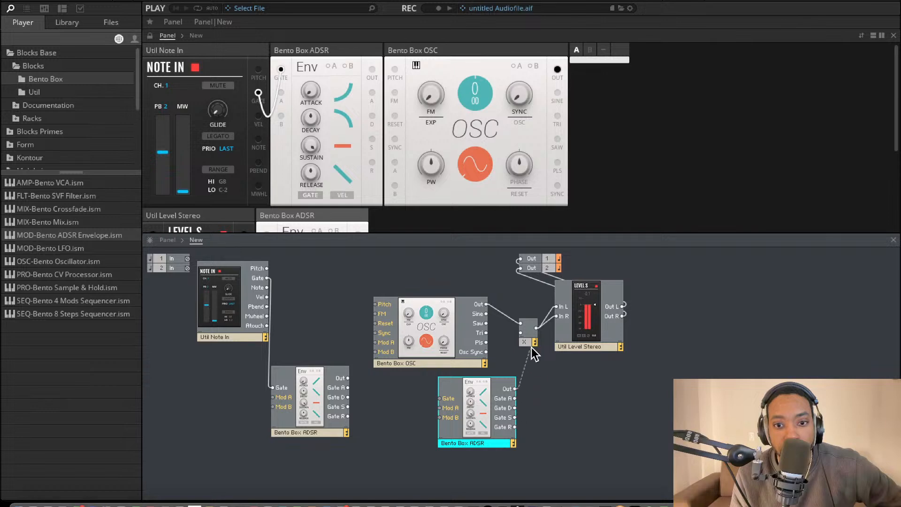
drag(531, 347, 521, 332)
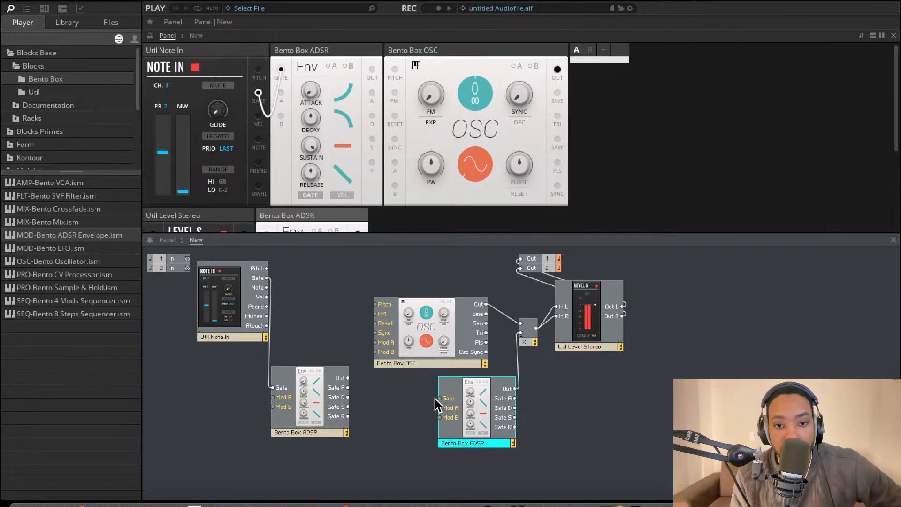
drag(439, 398, 267, 277)
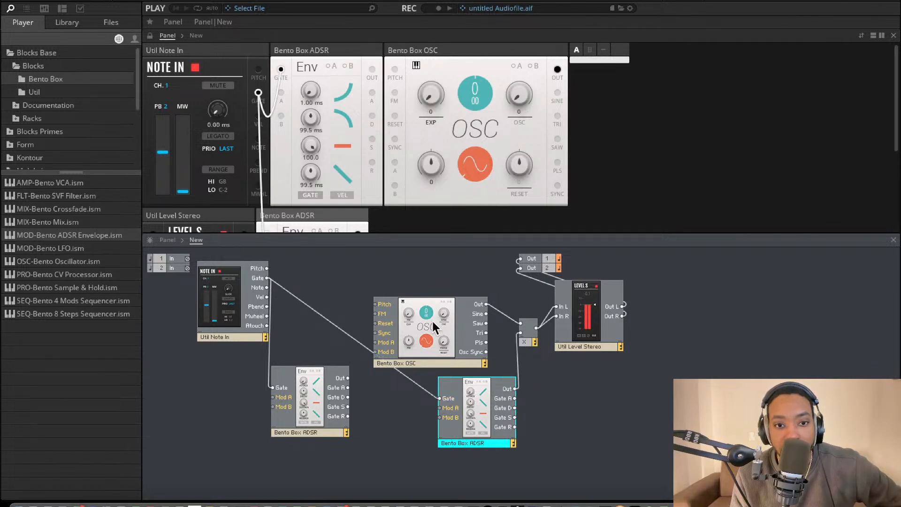
Connect Note In's Pitch to the oscillator's Pitch input and move the oscillator slightly higher in the structure
drag(375, 305, 267, 269)
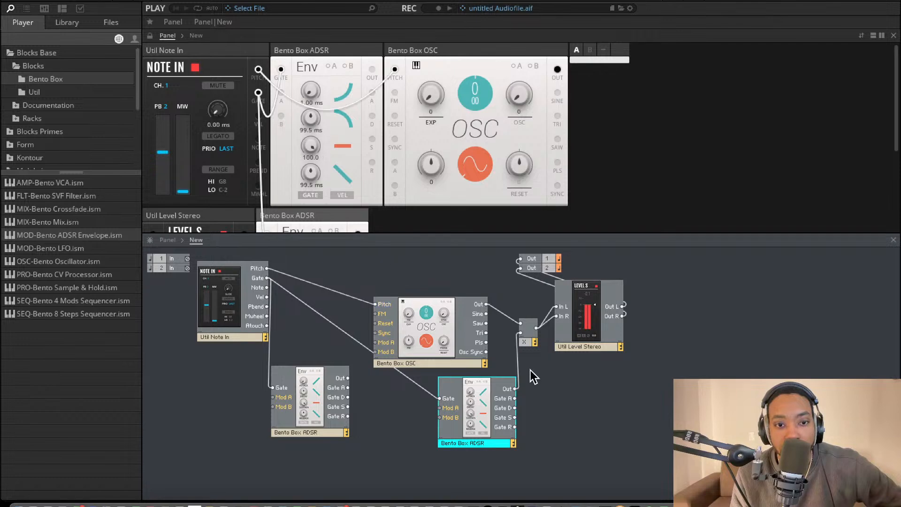
drag(430, 342, 443, 311)
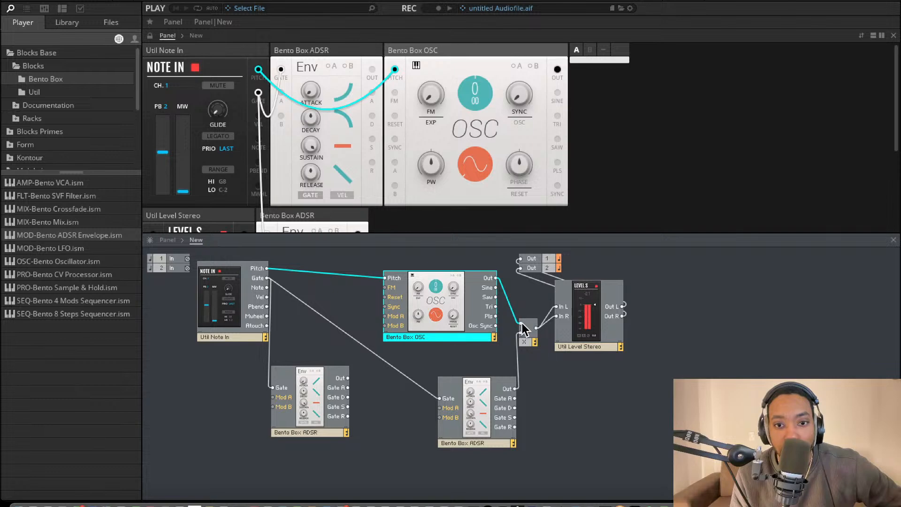
click(566, 356)
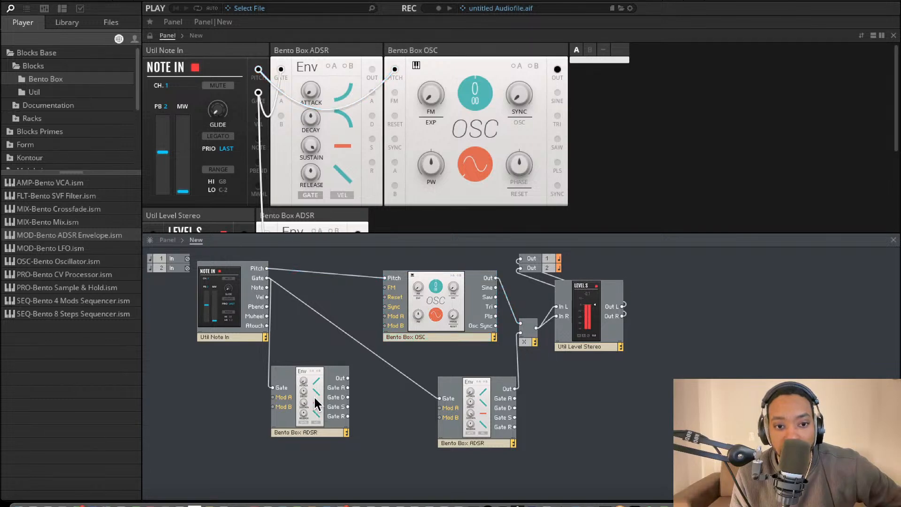
Move the left Bento Box ADSR block slightly up and to the right in the structure
drag(313, 395, 325, 388)
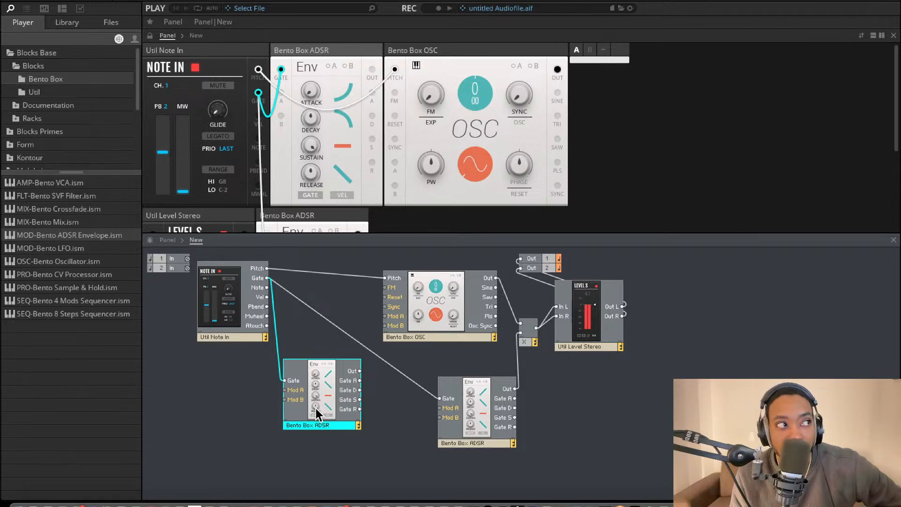
Look through the Blocks Base library, covering the Util blocks and the Bass, Lead and Percussion racks
click(63, 87)
click(64, 80)
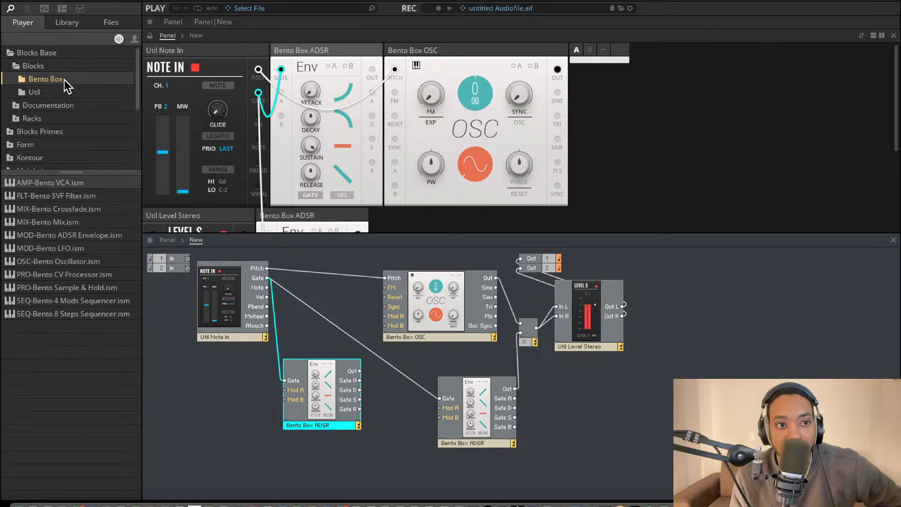
click(38, 64)
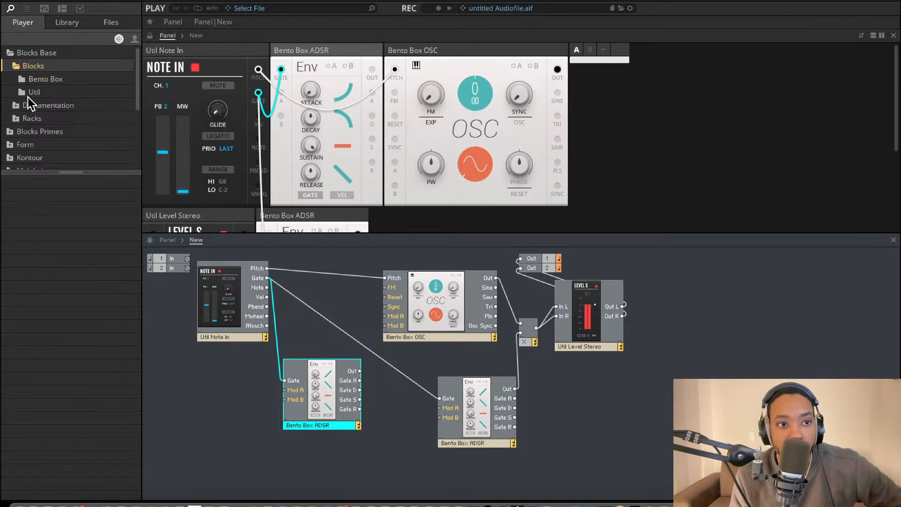
click(30, 93)
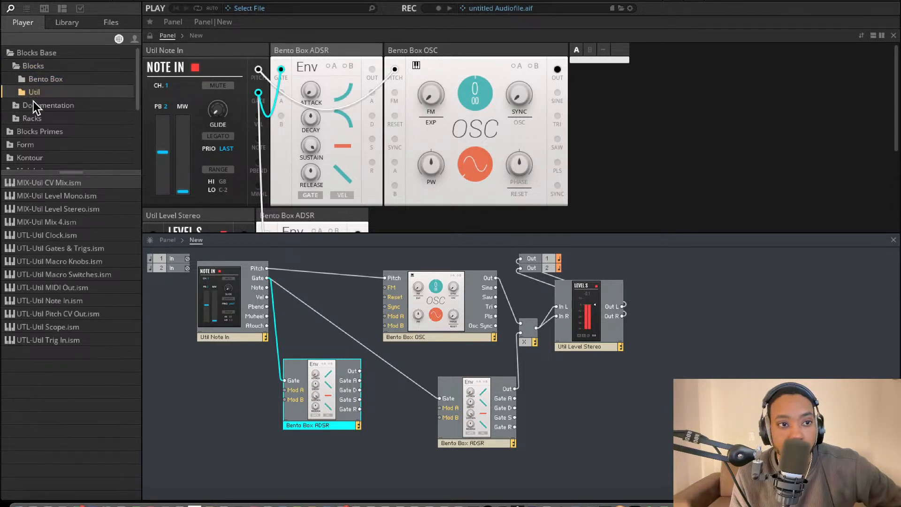
click(19, 106)
click(15, 132)
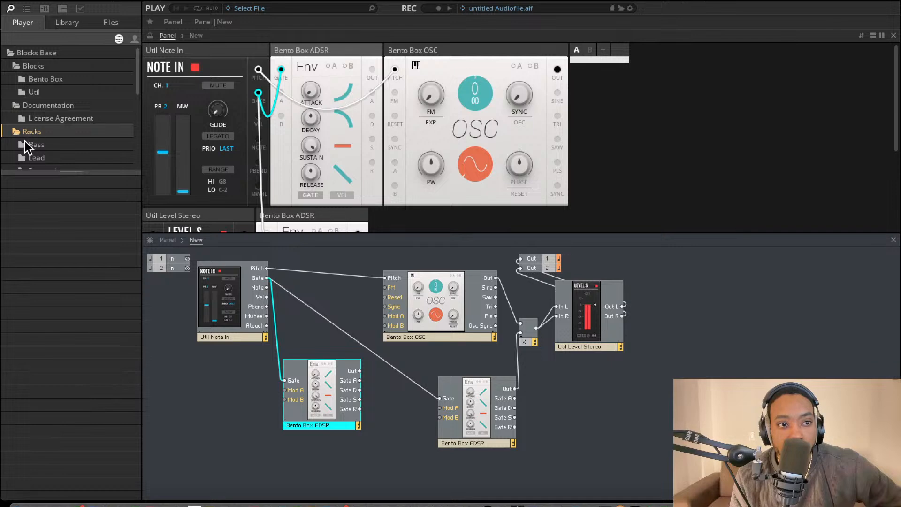
scroll(28, 139, down, 2)
click(27, 87)
click(36, 97)
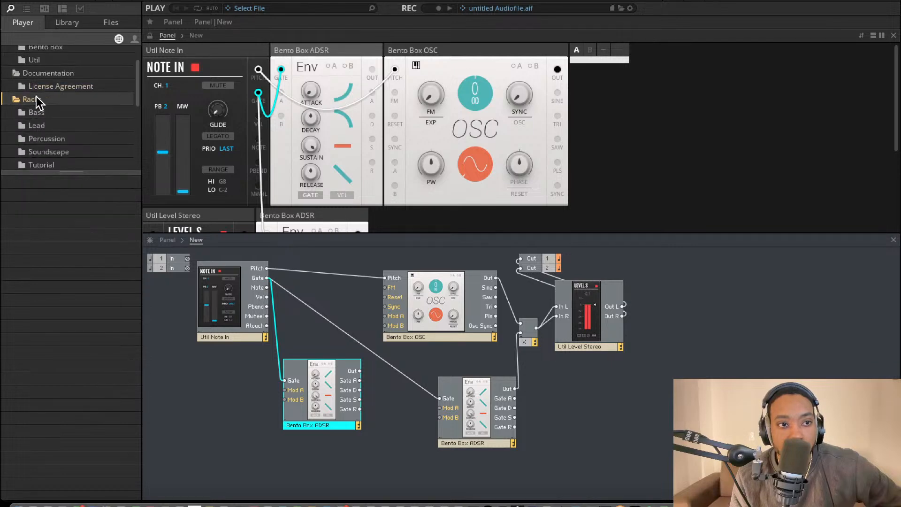
click(36, 113)
click(41, 123)
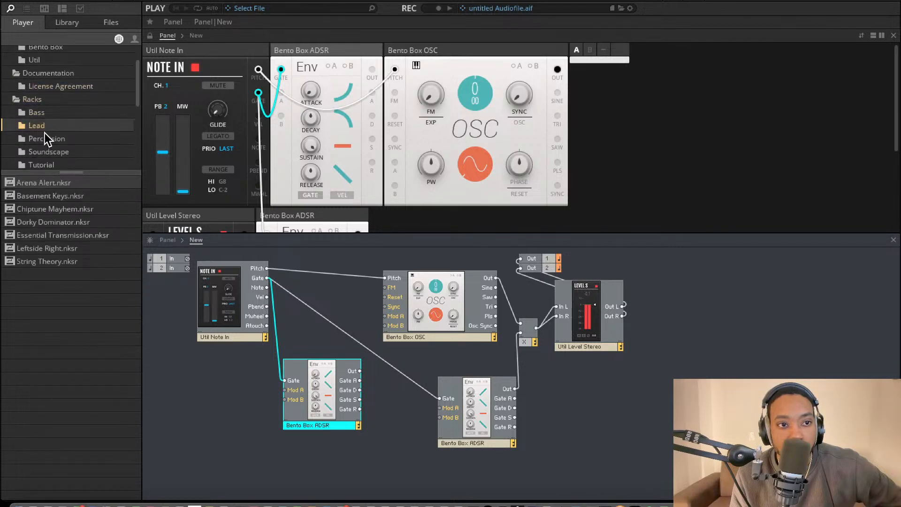
scroll(47, 133, down, 5)
scroll(51, 97, up, 3)
click(46, 99)
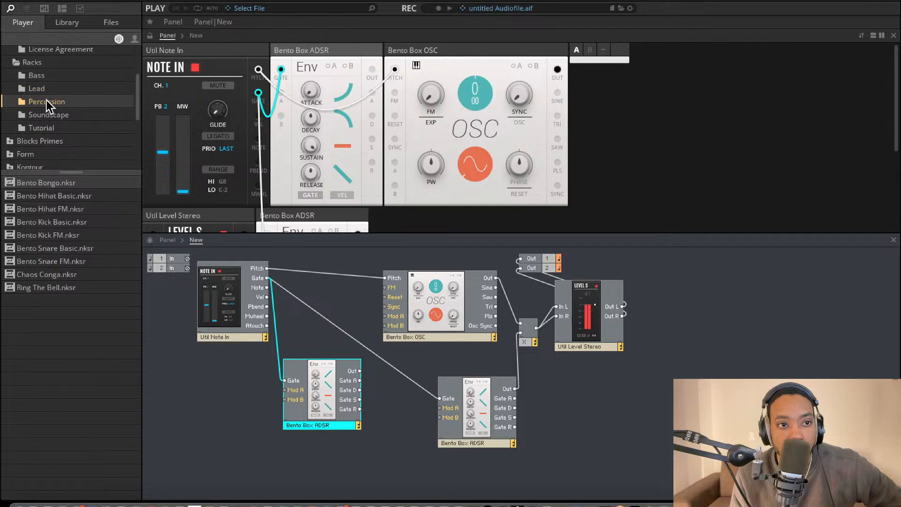
Look through the Blocks Primes block folders, from Boutique, Digilog and Driver to Kodiak, Modern and Monark
scroll(23, 120, down, 1)
click(7, 117)
click(29, 127)
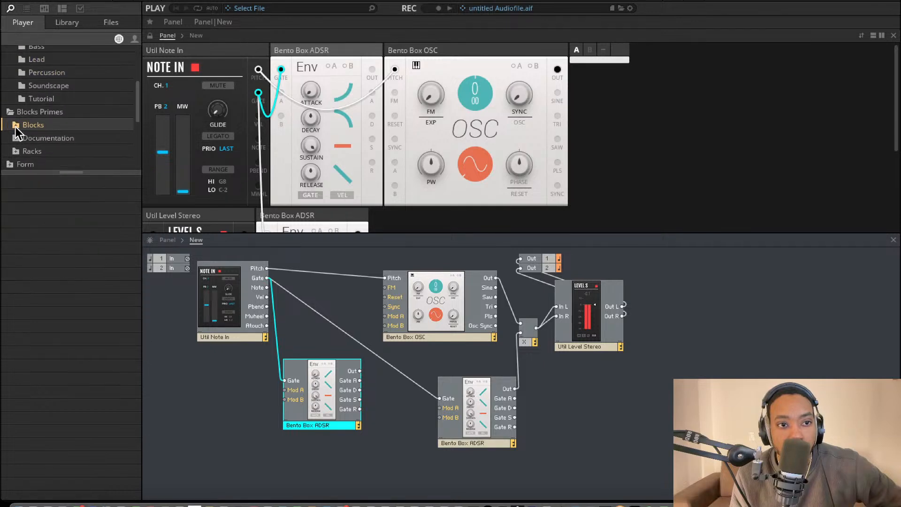
scroll(58, 130, down, 3)
click(51, 96)
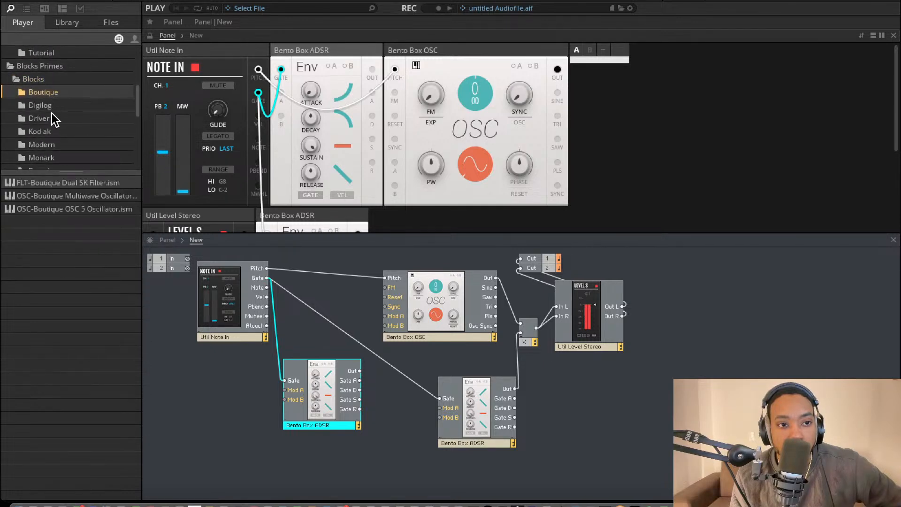
click(49, 108)
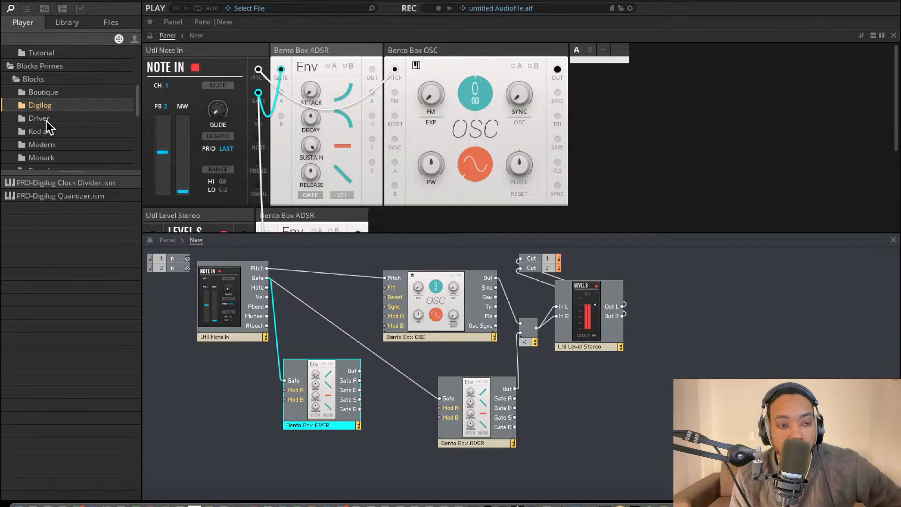
click(46, 119)
click(49, 131)
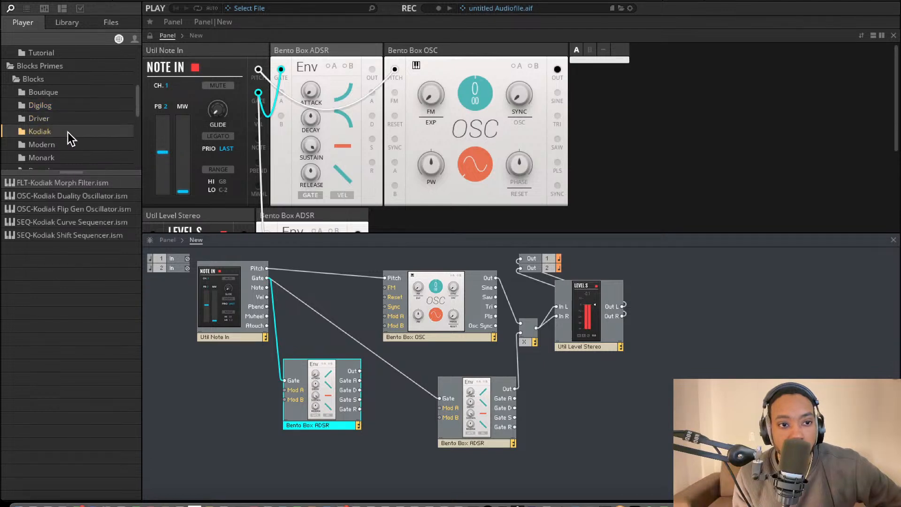
key(Left)
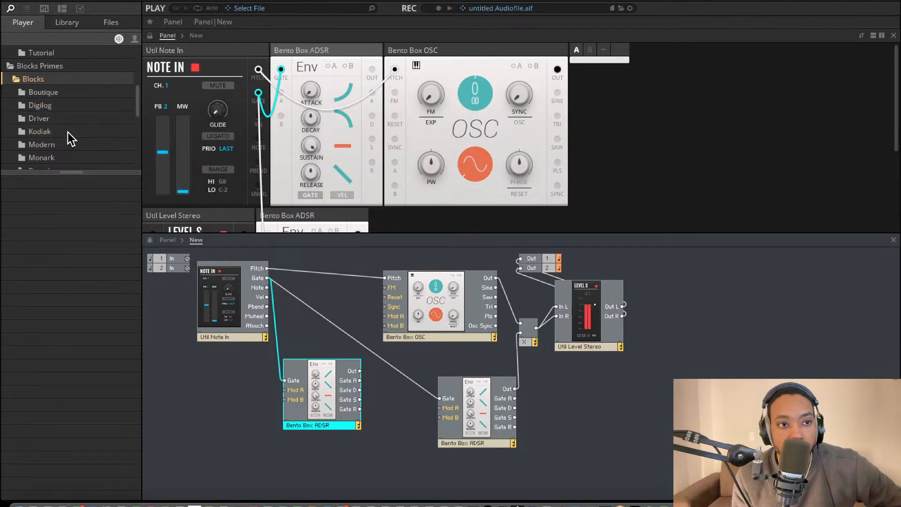
key(Left)
key(Down)
key(Right)
key(Up)
key(Right)
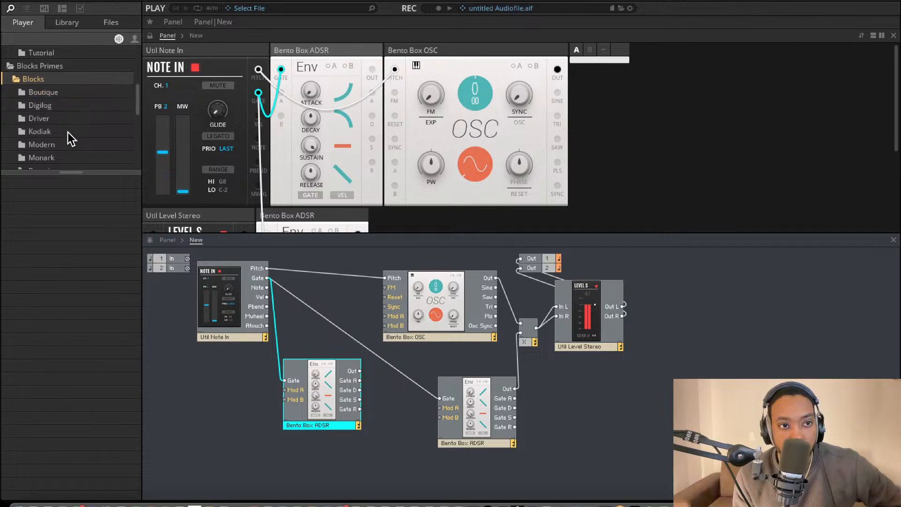
key(Down)
key(Down)
key(Down)
key(Down)
key(Down)
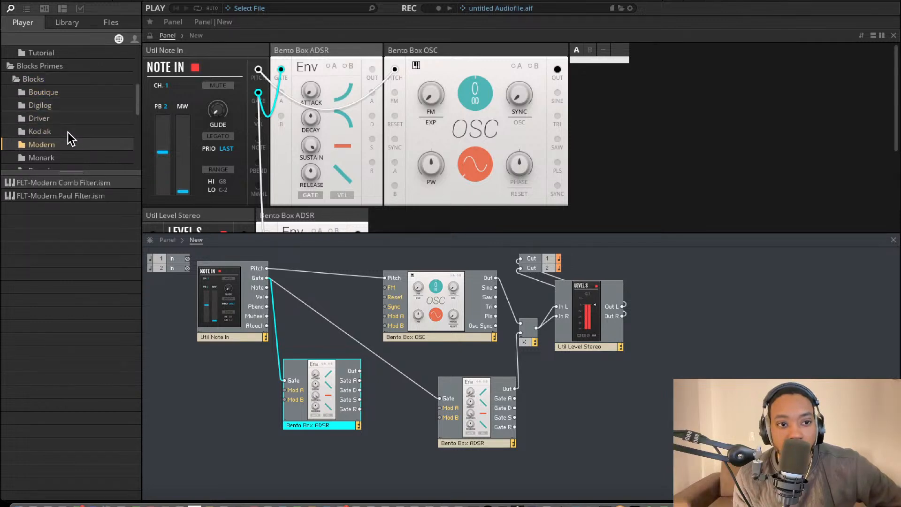
key(Down)
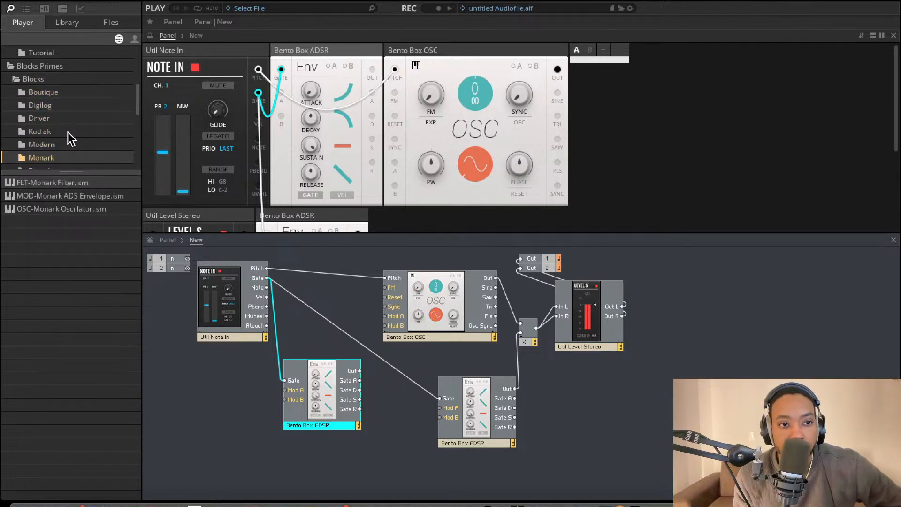
Add the Rounds LFO block from Blocks Primes to the structure, directly below the left ADSR envelope
key(Down)
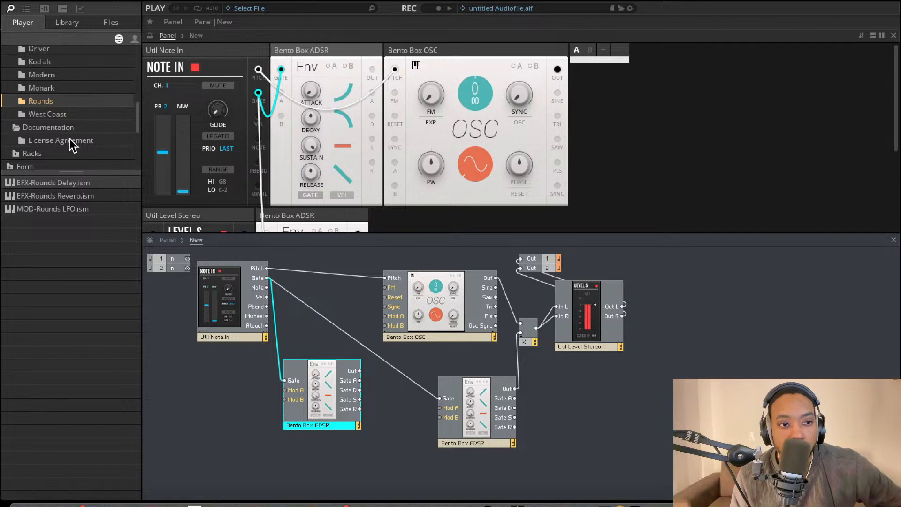
drag(48, 210, 308, 346)
drag(345, 370, 319, 474)
scroll(347, 413, down, 1)
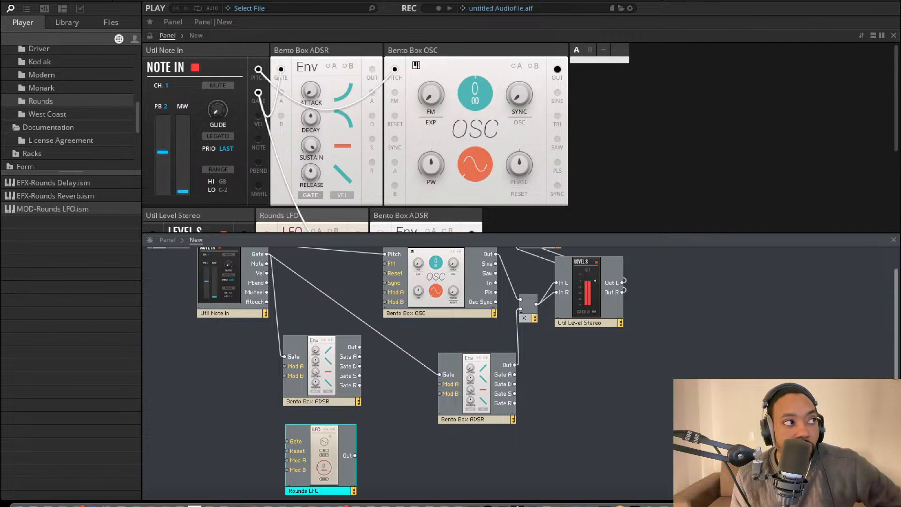
Rename the left Bento Box ADSR block in the structure as MOD ADSR
click(312, 402)
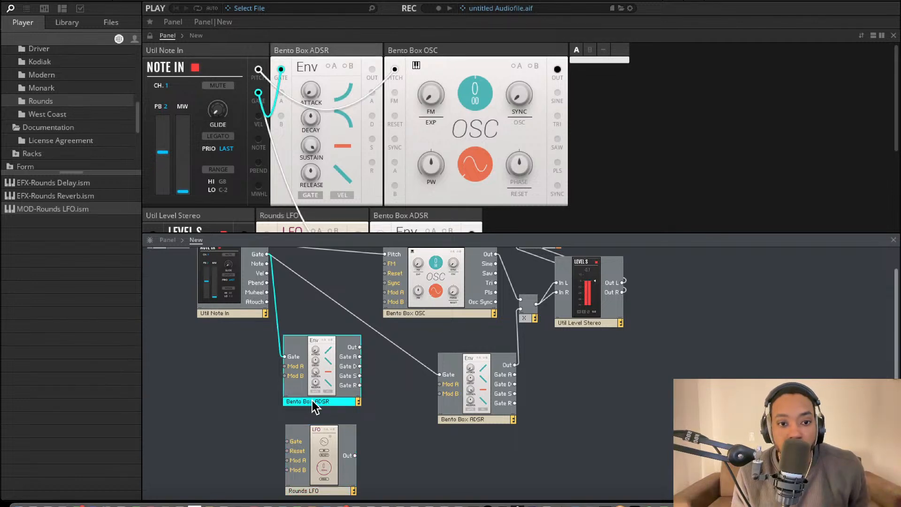
click(313, 402)
click(313, 403)
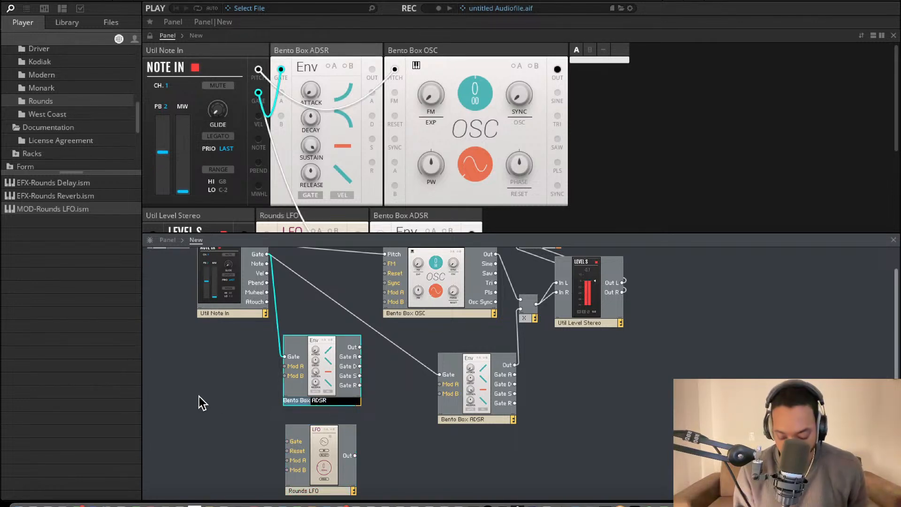
text(Mod)
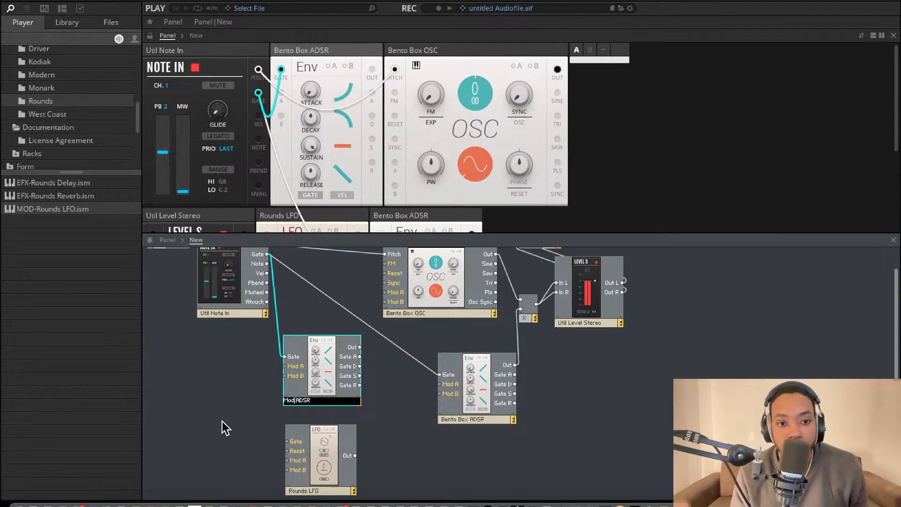
text(OD)
click(233, 399)
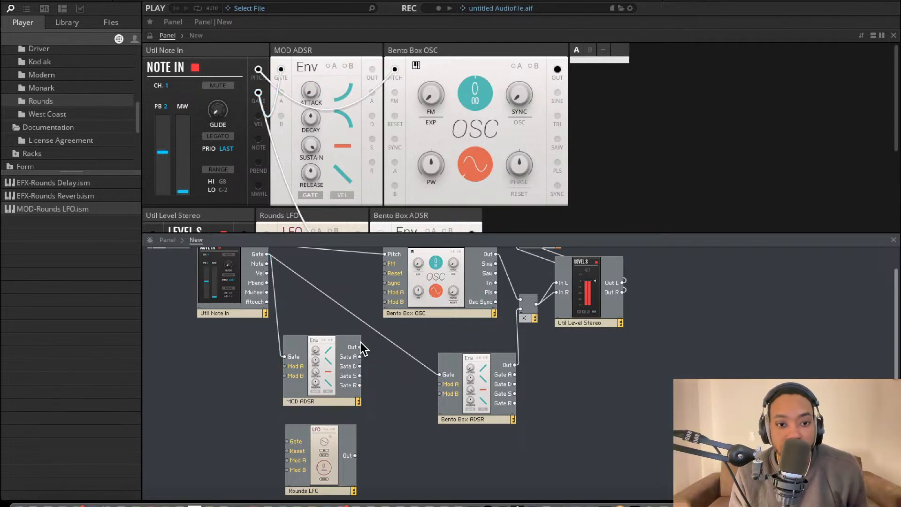
Wire MOD ADSR's Out to the oscillator's Mod A input and reposition the MOD ADSR block slightly
drag(388, 293, 389, 294)
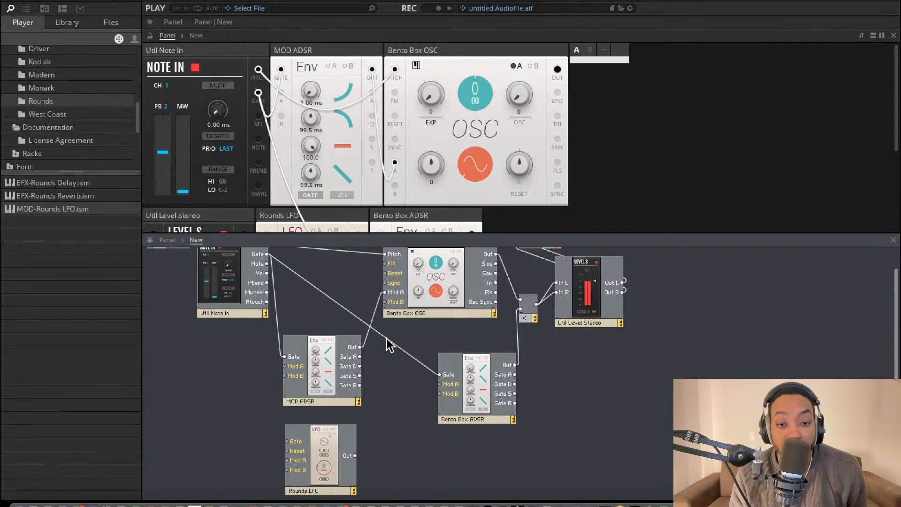
scroll(350, 354, up, 1)
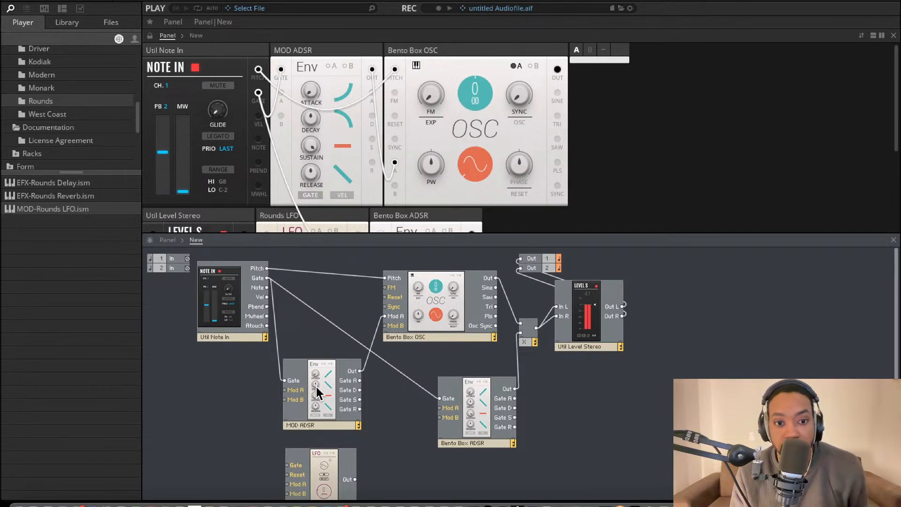
drag(318, 387, 297, 391)
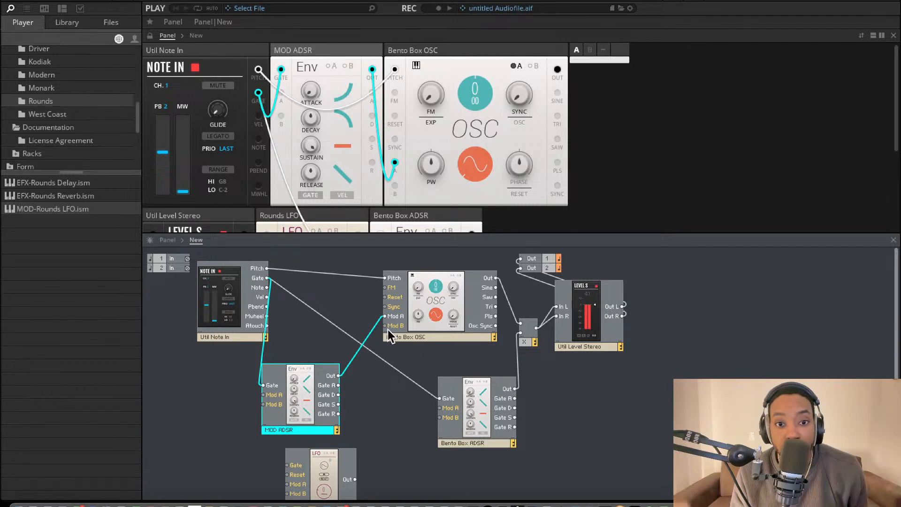
drag(301, 399, 326, 393)
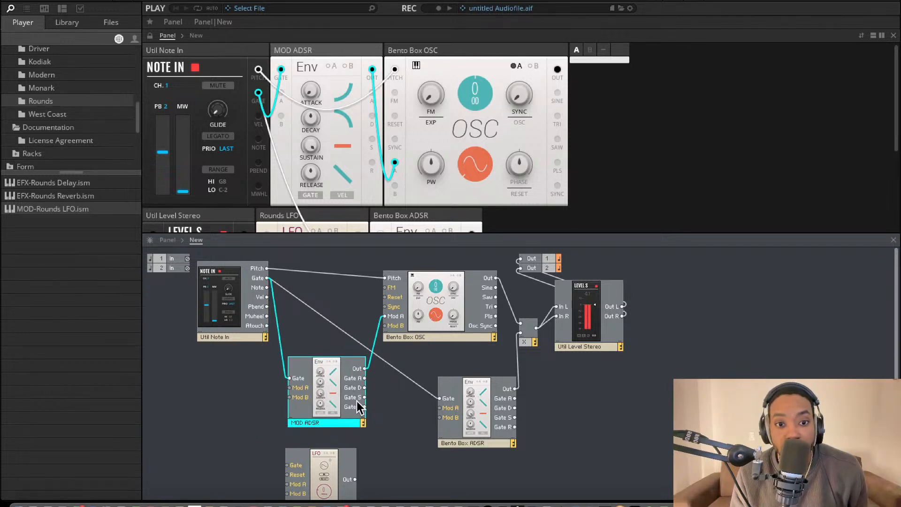
scroll(356, 401, down, 1)
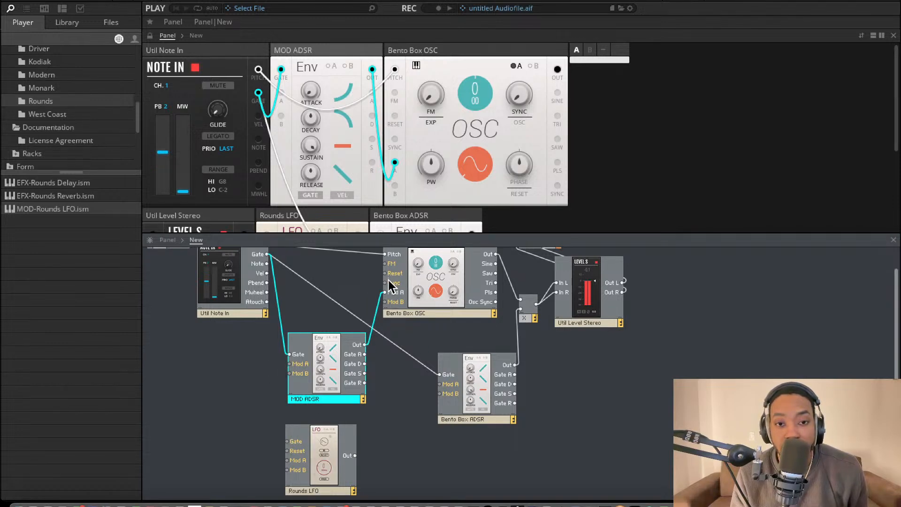
scroll(387, 279, up, 1)
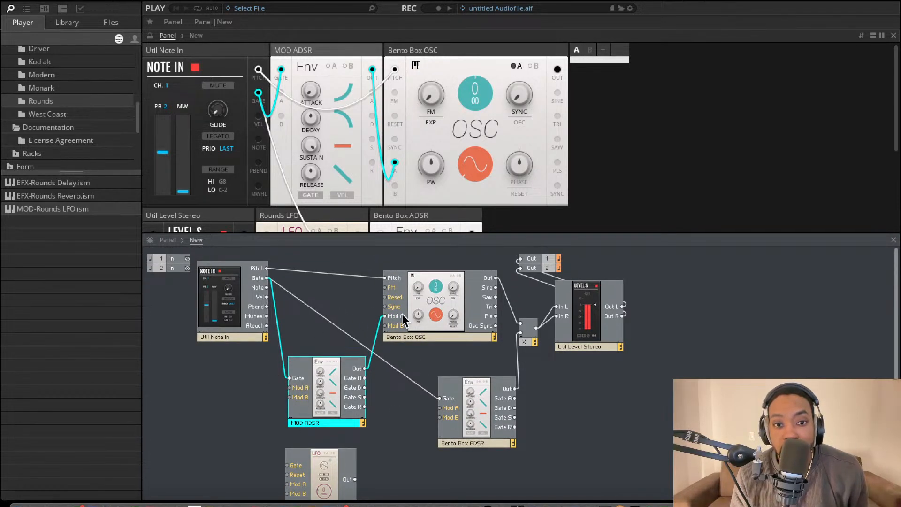
scroll(316, 404, down, 1)
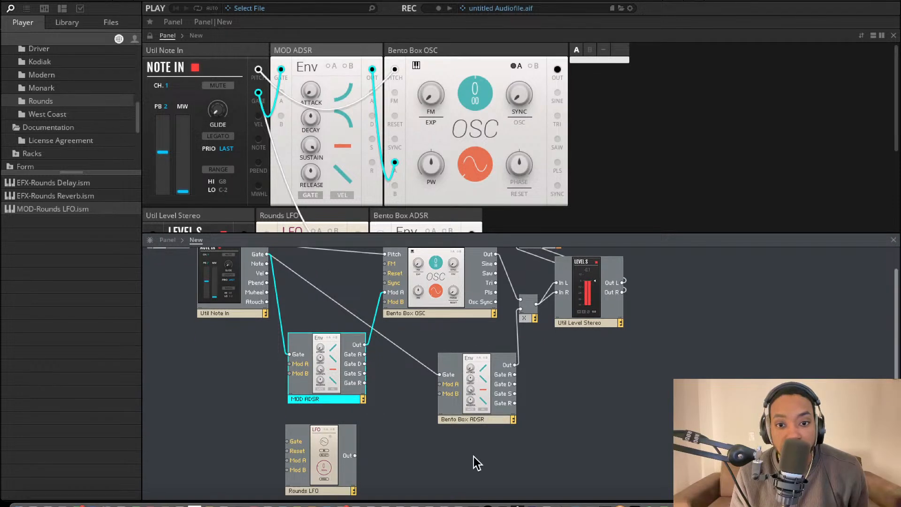
scroll(449, 314, up, 1)
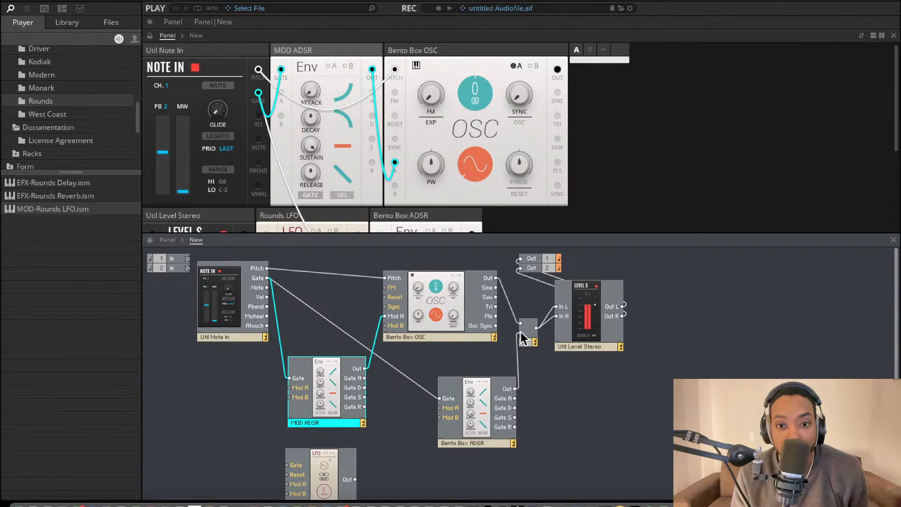
scroll(242, 367, down, 1)
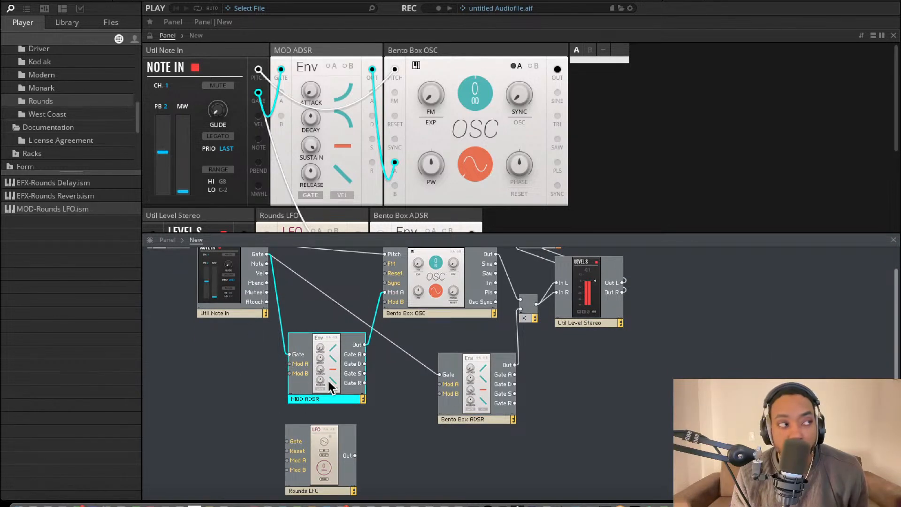
Shift MOD ADSR slightly left and connect Note In's Gate to the Rounds LFO's Gate input
drag(329, 382, 325, 382)
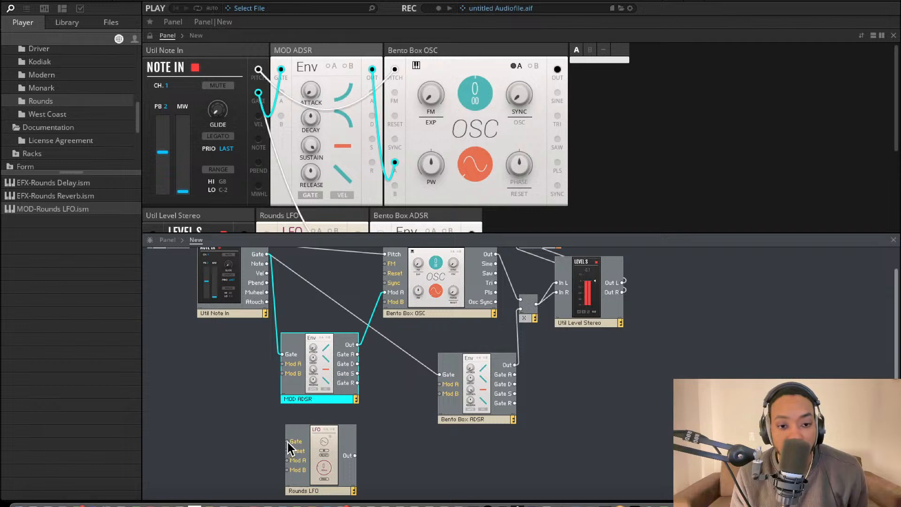
drag(288, 442, 266, 254)
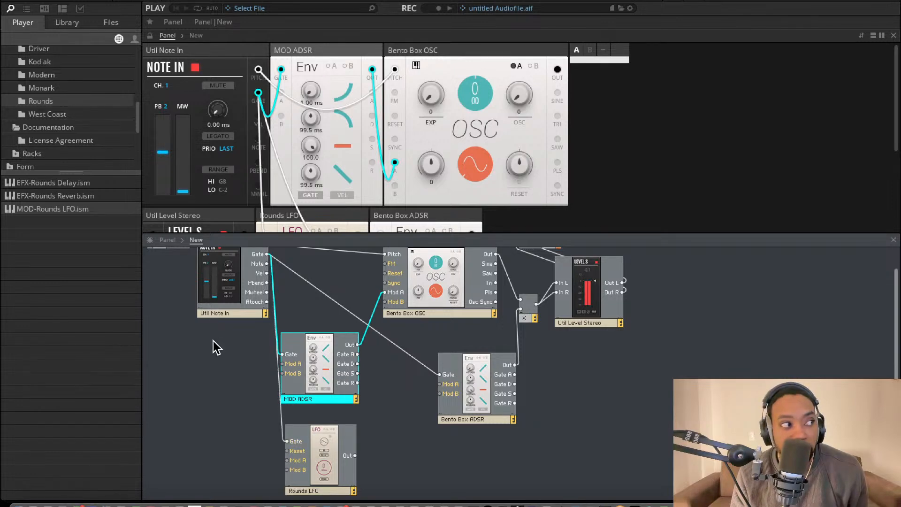
Rename the Rounds LFO block in the structure as MOD LFO
double_click(301, 489)
double_click(307, 491)
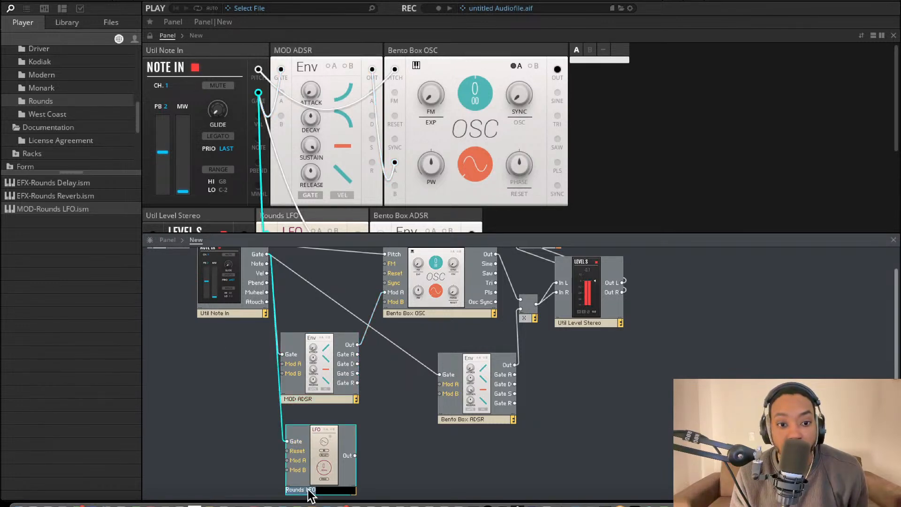
scroll(306, 491, up, 1)
click(305, 490)
drag(303, 491, 236, 488)
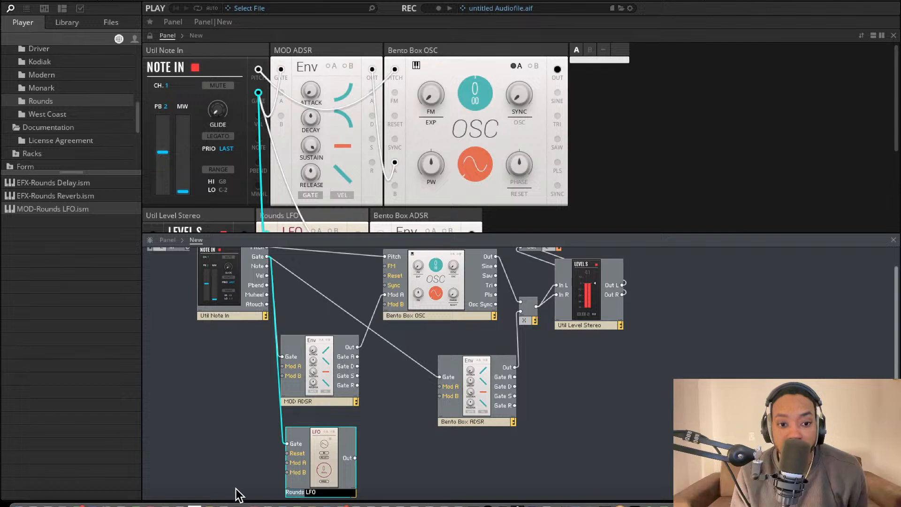
key(BackSpace)
text(MOD)
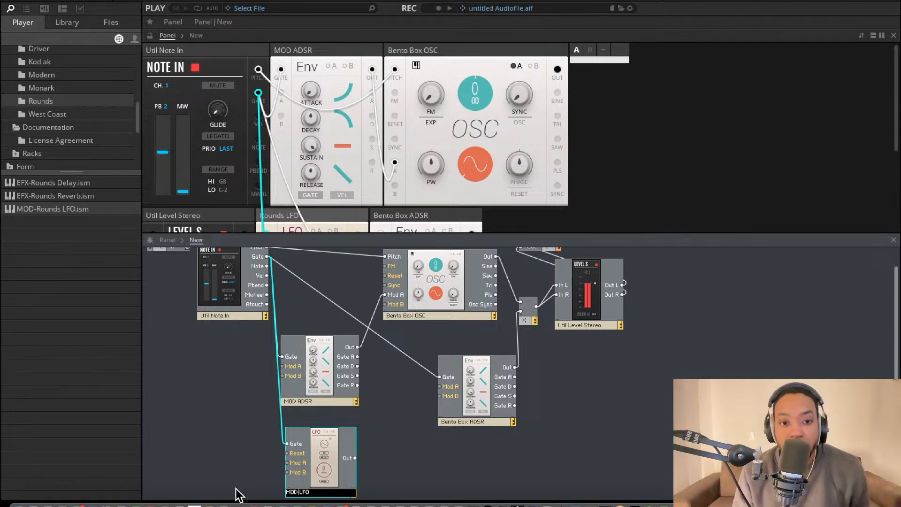
click(250, 448)
Duplicate the MOD ADSR block with its Gate connection and place the copy directly below MOD LFO
scroll(244, 412, down, 1)
scroll(244, 412, down, 1)
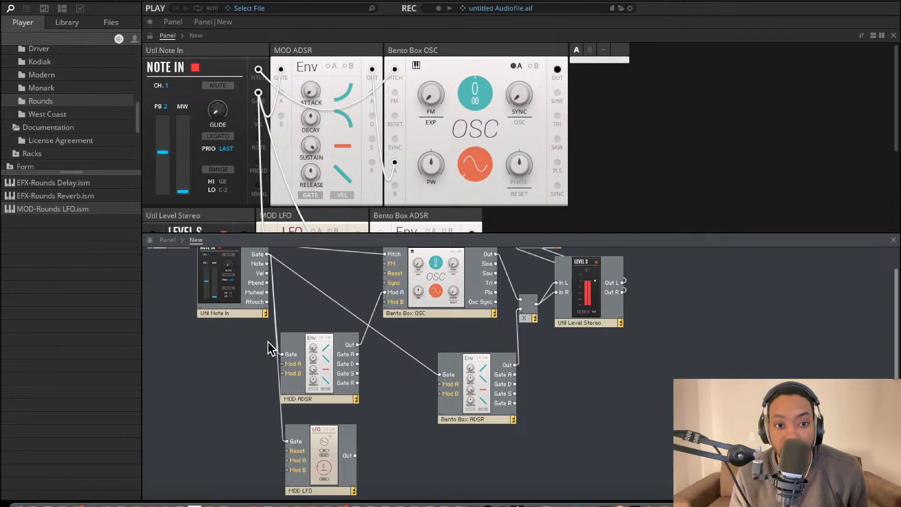
click(355, 398)
key(super+d)
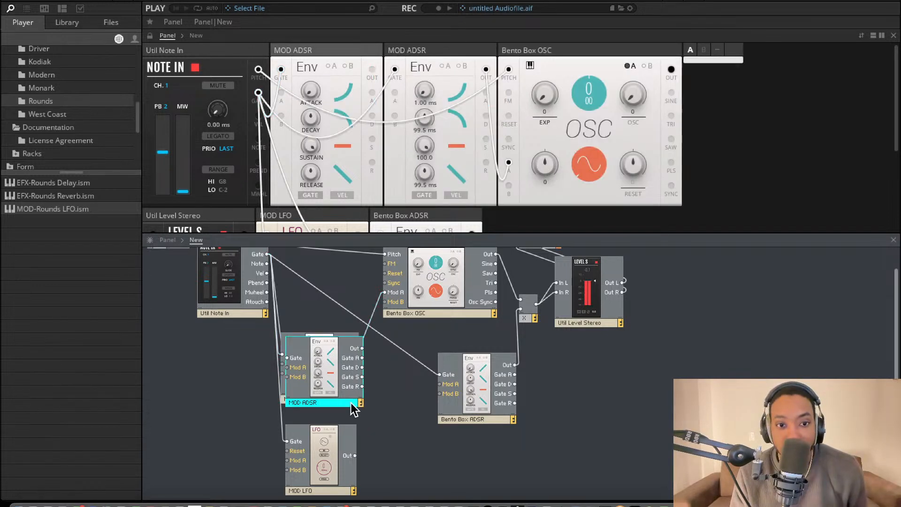
drag(351, 403, 339, 506)
scroll(350, 431, down, 3)
drag(316, 451, 323, 495)
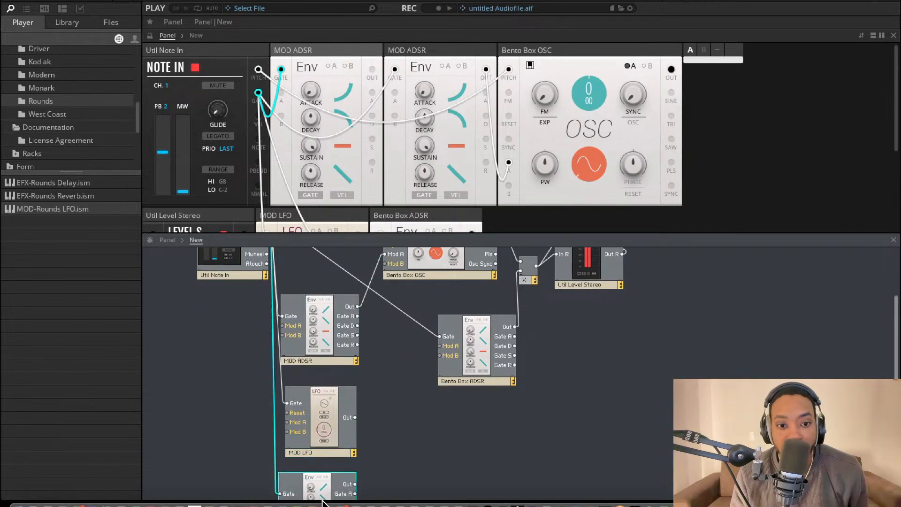
scroll(329, 473, down, 2)
scroll(329, 472, down, 2)
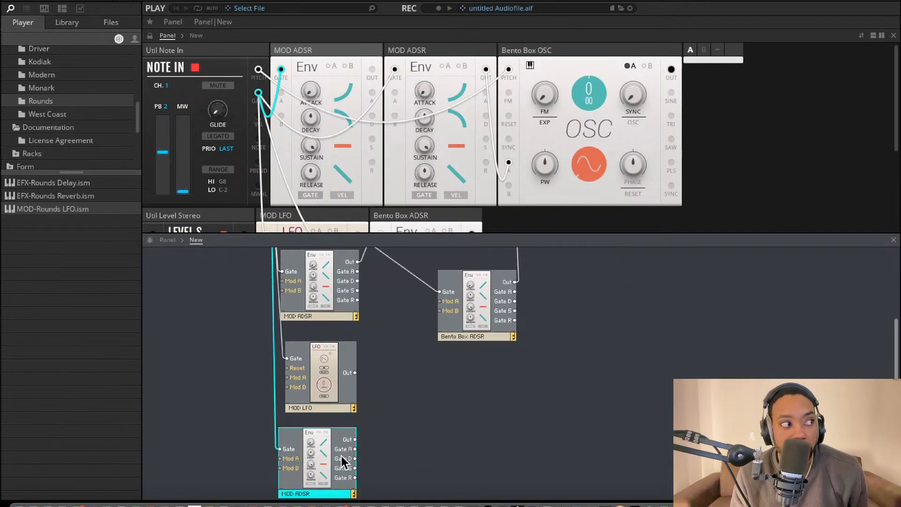
Rename the duplicated ADSR block below MOD LFO as MOD Depth
double_click(302, 493)
click(308, 489)
key(BackSpace)
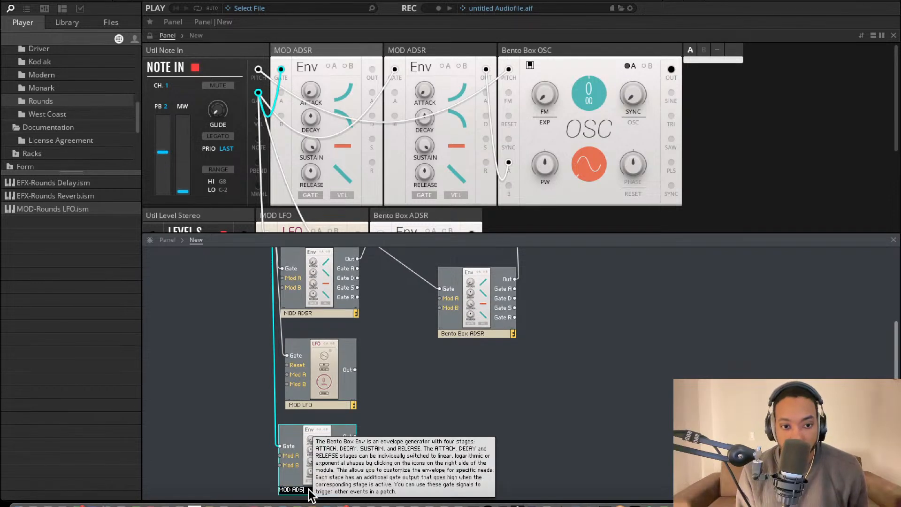
text(Dep)
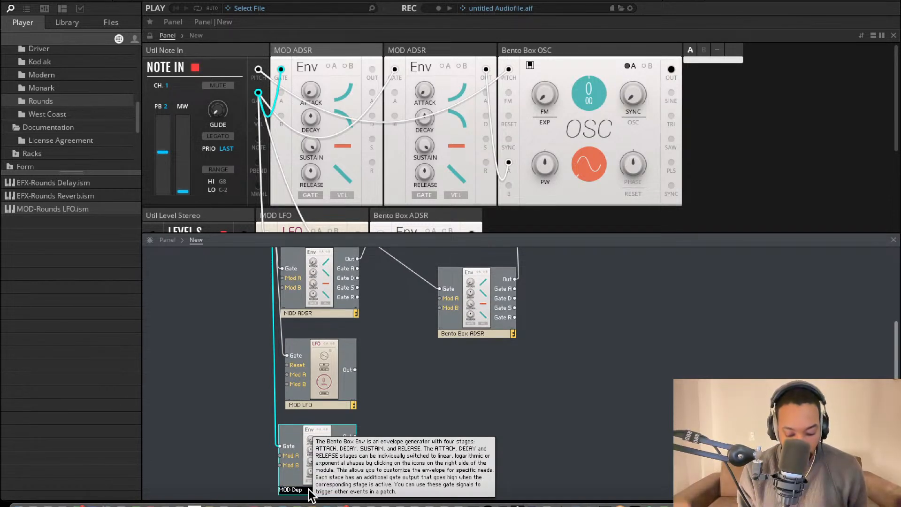
text(th)
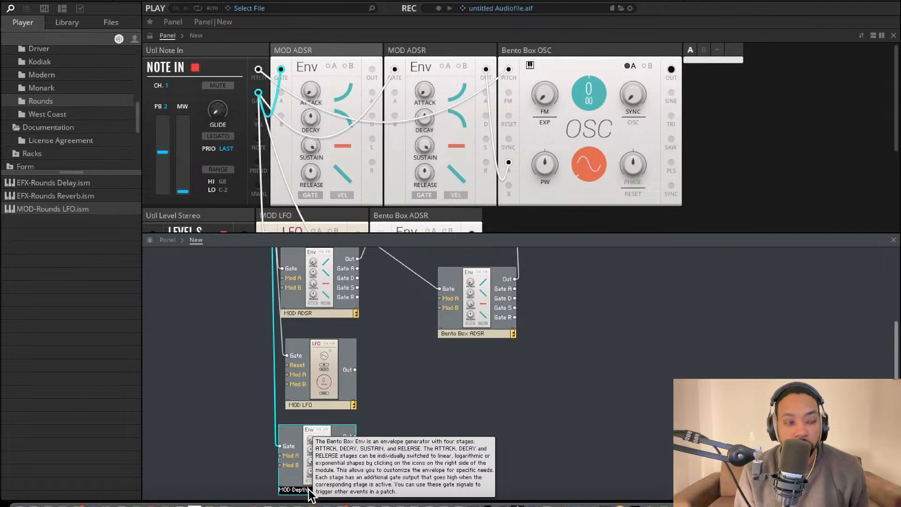
key(Return)
Shift MOD LFO slightly left and move MOD ADSR up closer to the oscillator
scroll(330, 359, up, 3)
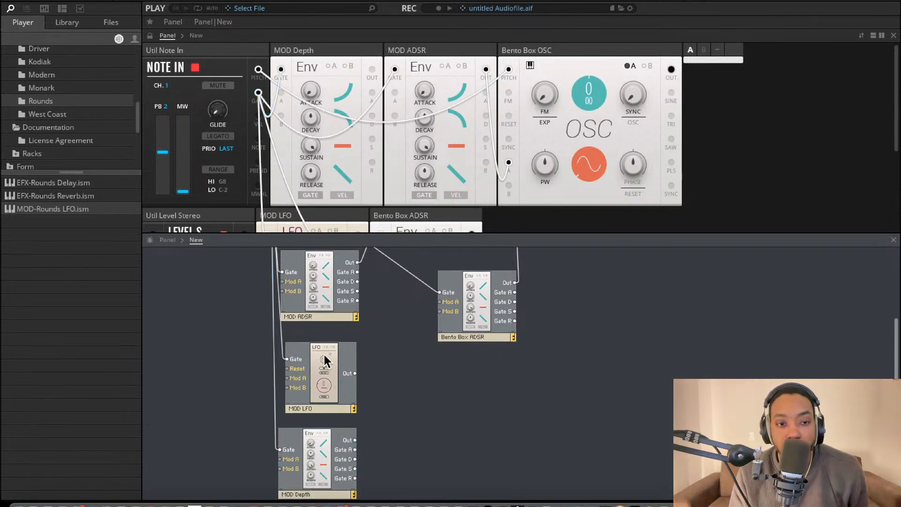
scroll(339, 390, down, 1)
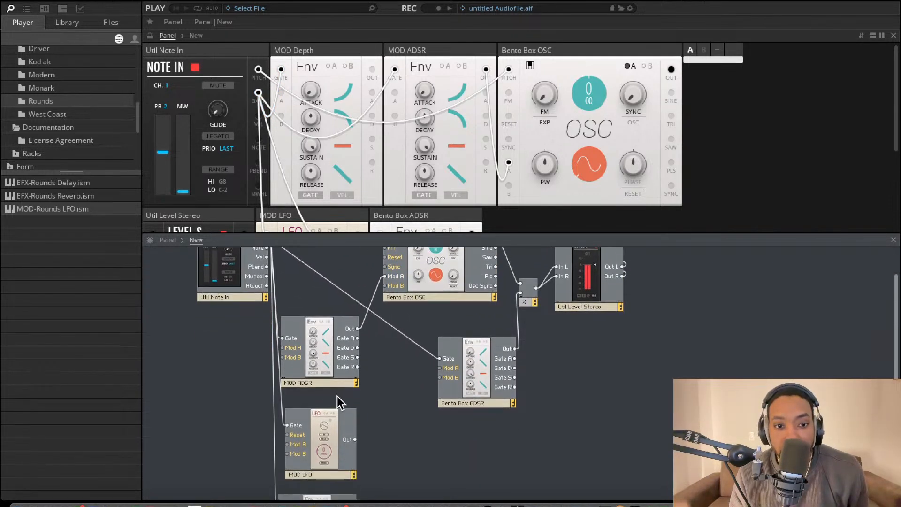
scroll(331, 441, down, 1)
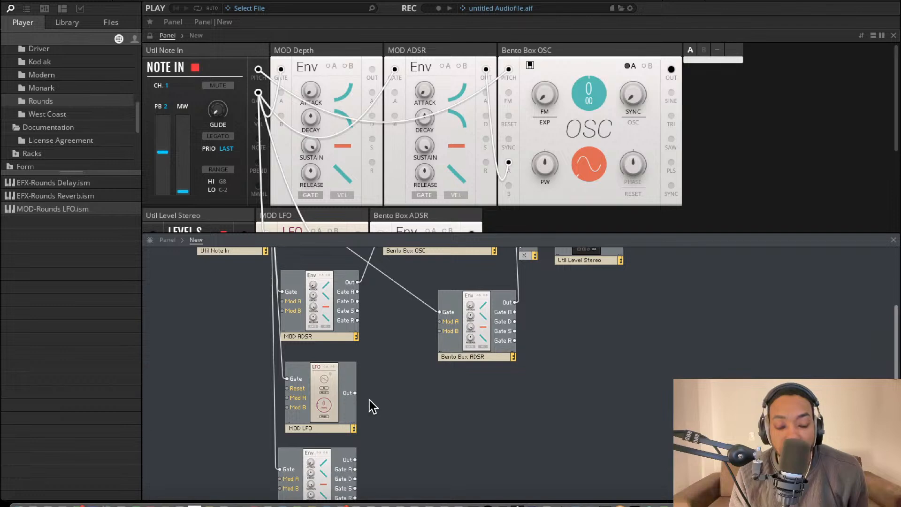
click(326, 472)
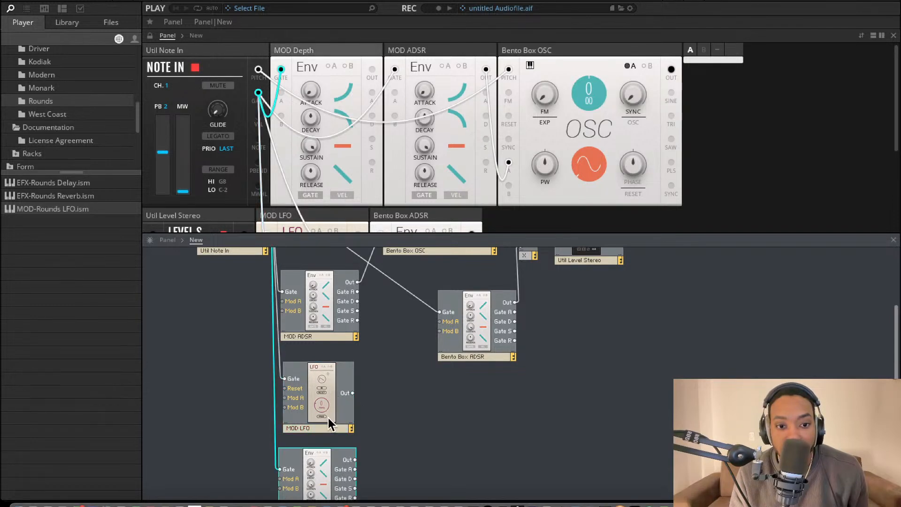
scroll(374, 418, down, 1)
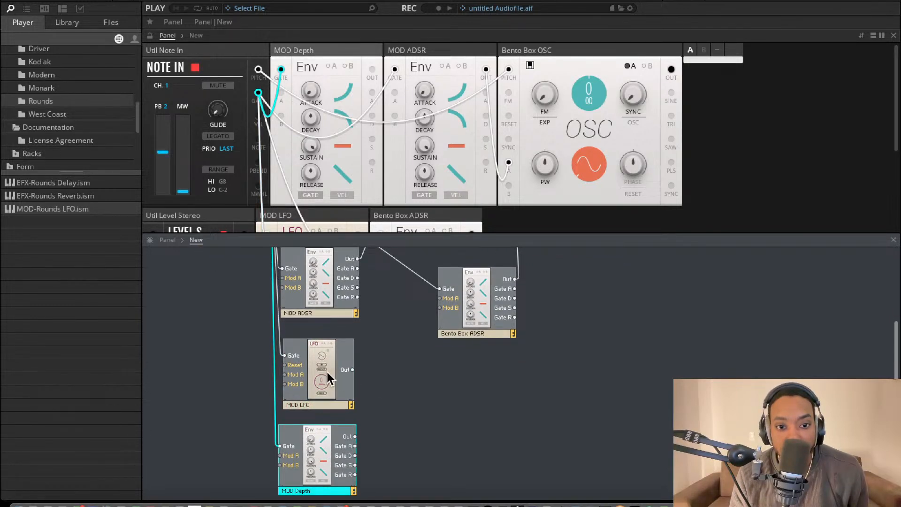
scroll(327, 373, up, 1)
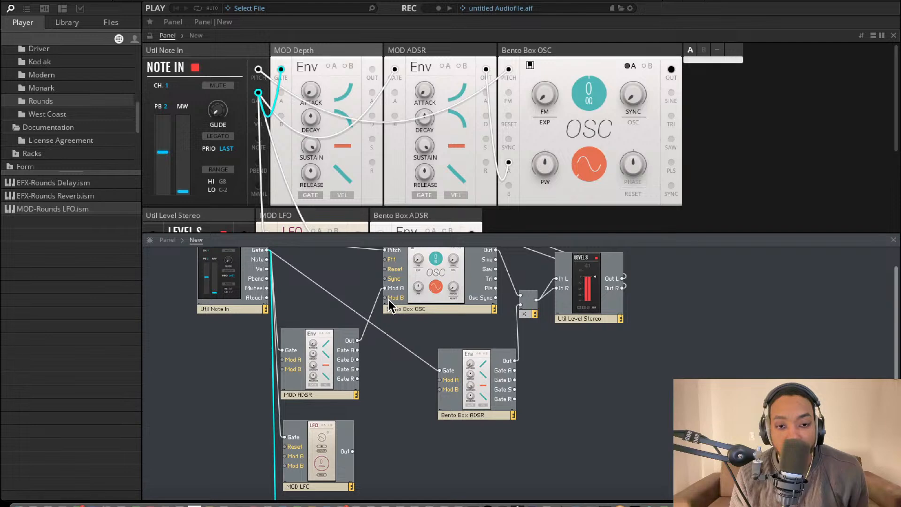
drag(331, 343, 326, 315)
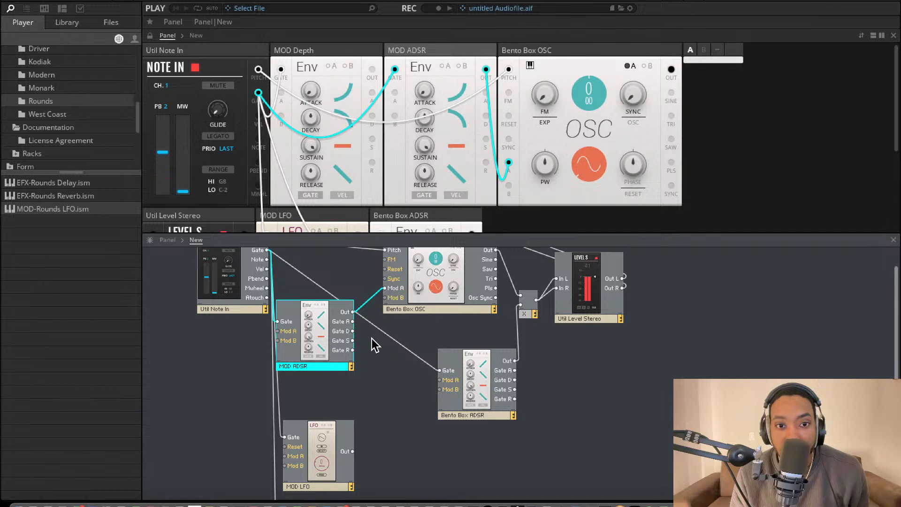
Duplicate the multiply module, place the copy beside MOD LFO, and delete the two input wires copied with it
scroll(394, 438, down, 3)
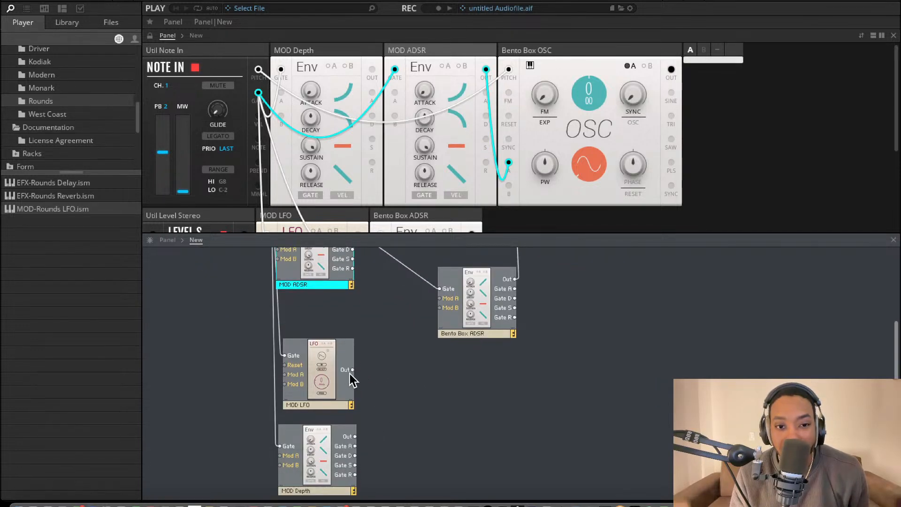
right_click(374, 348)
scroll(420, 338, up, 2)
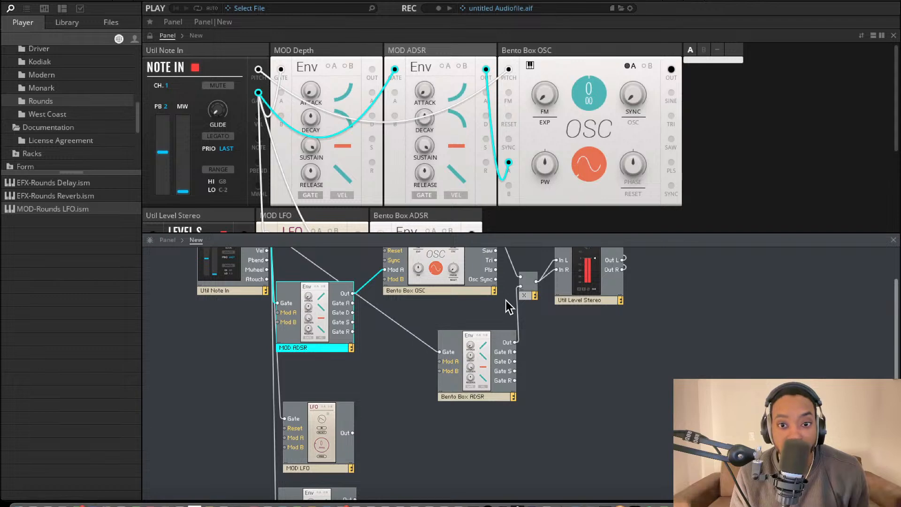
drag(524, 288, 400, 478)
click(447, 446)
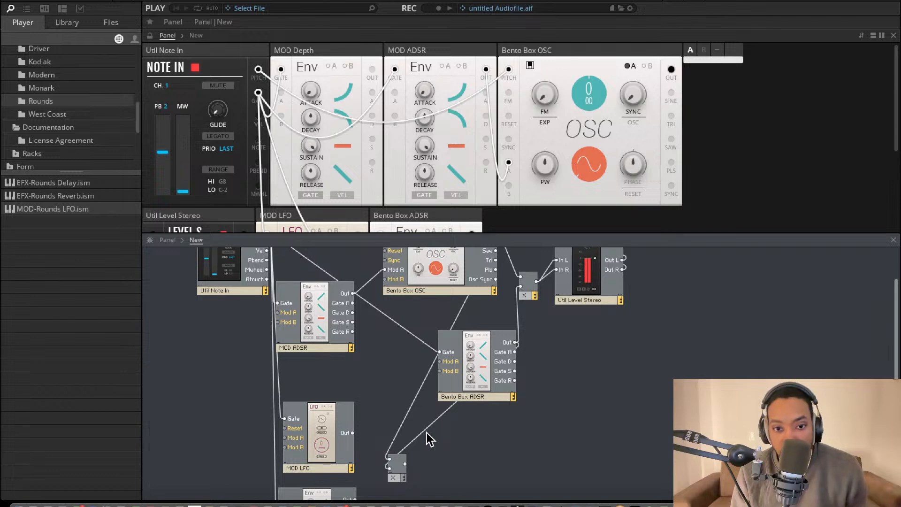
key(Delete)
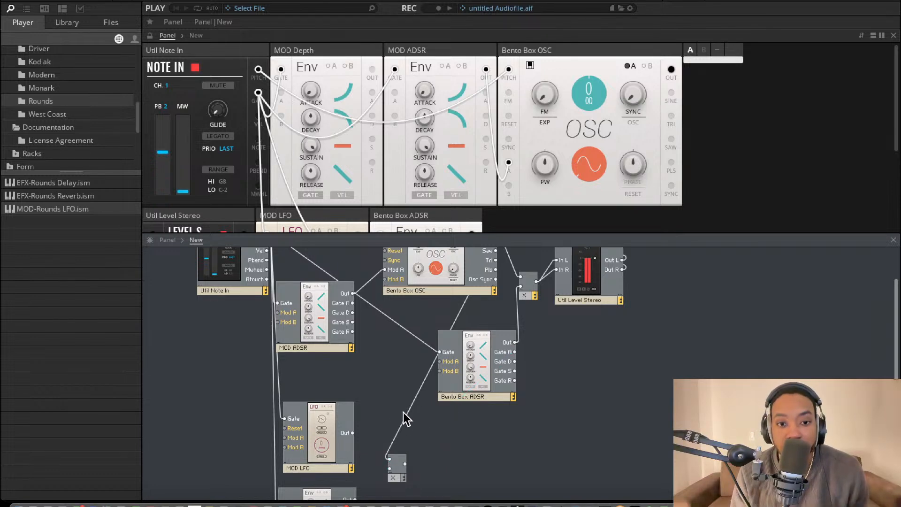
click(406, 416)
key(Delete)
drag(394, 461, 394, 473)
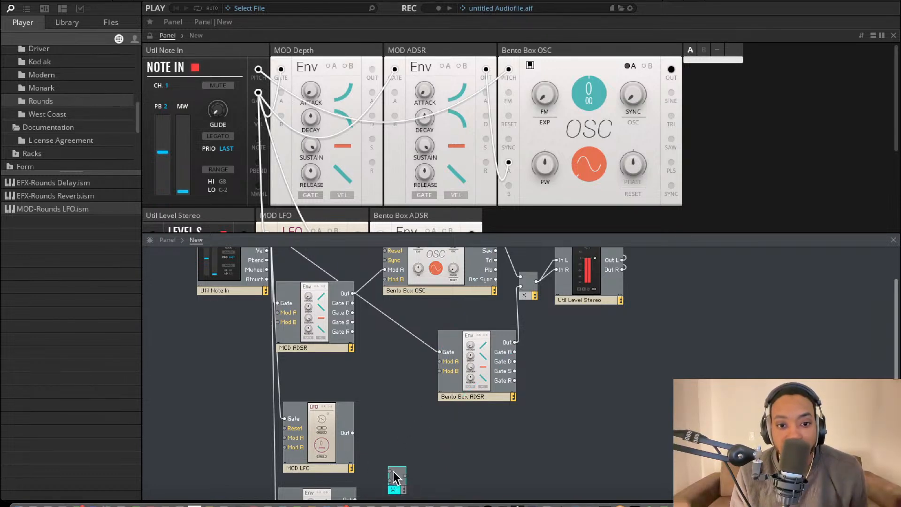
Wire the outputs of MOD LFO and MOD Depth into the new multiplier and its output to the oscillator's Mod B
drag(353, 438, 353, 436)
scroll(370, 441, down, 3)
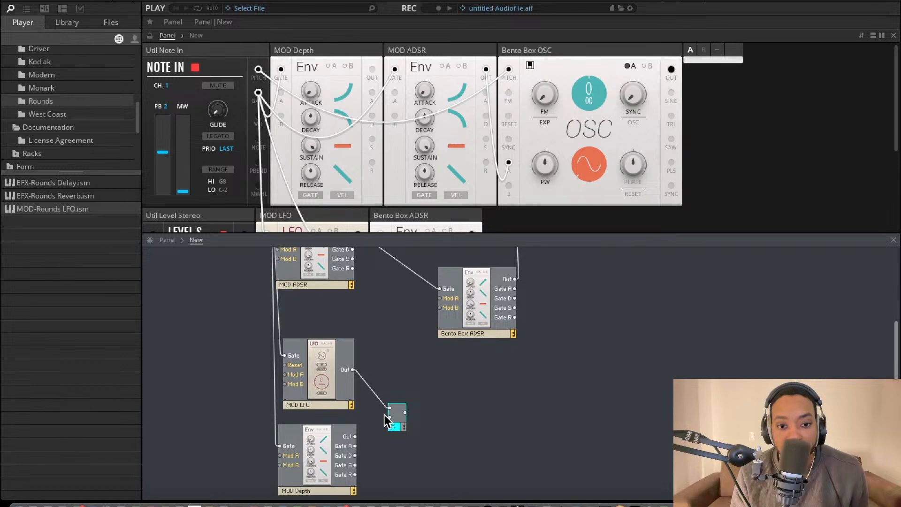
scroll(381, 428, up, 4)
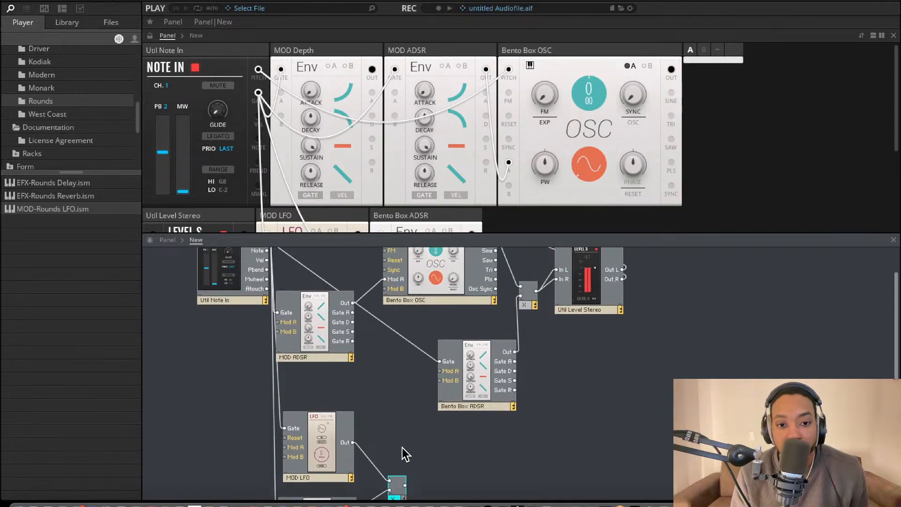
drag(407, 485, 386, 290)
scroll(416, 324, up, 2)
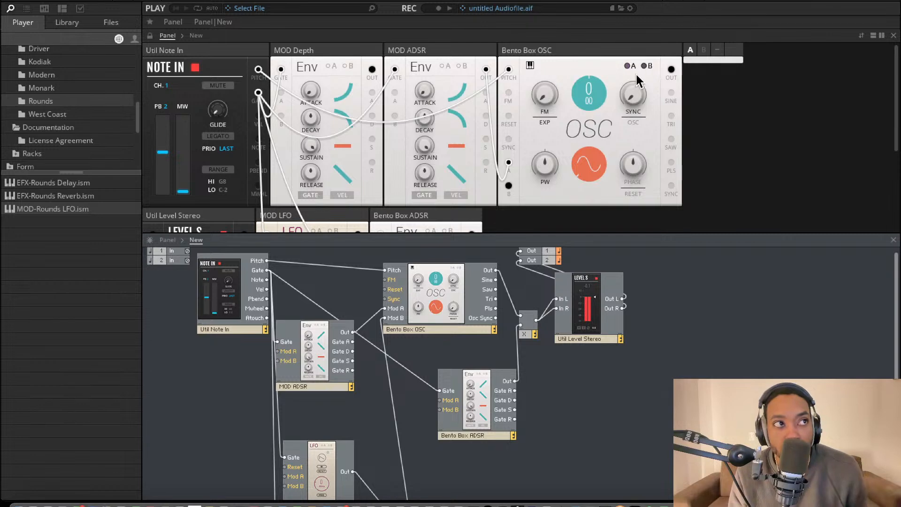
Show the oscillator's Mod A amounts and adjust the modulation slider beside the octave control
scroll(475, 305, down, 5)
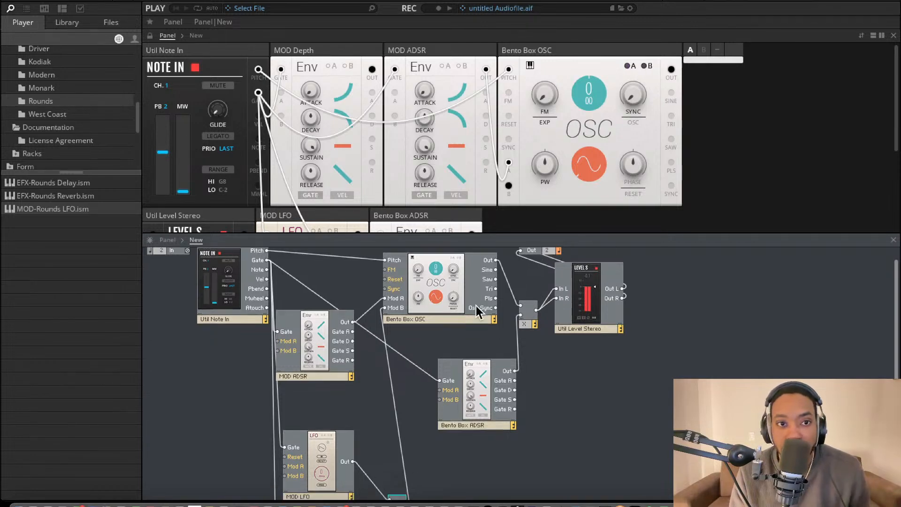
scroll(479, 301, up, 5)
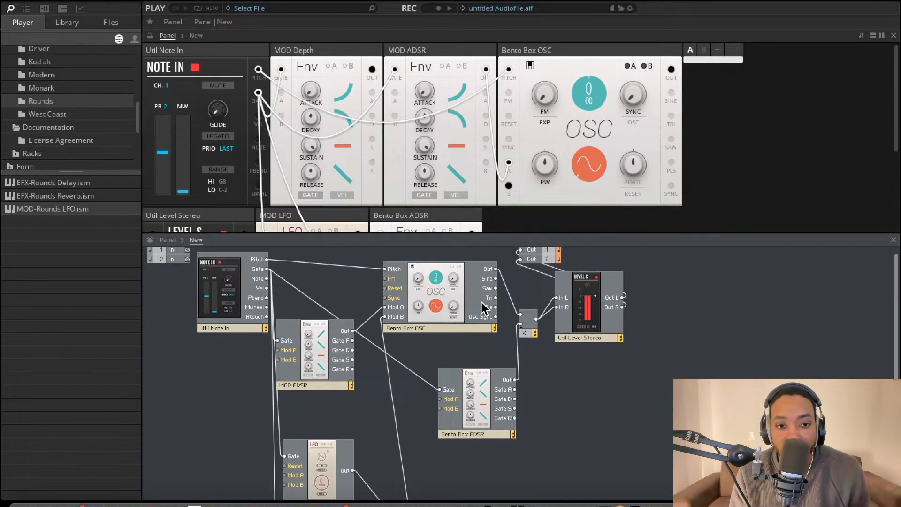
click(630, 69)
drag(612, 89, 613, 59)
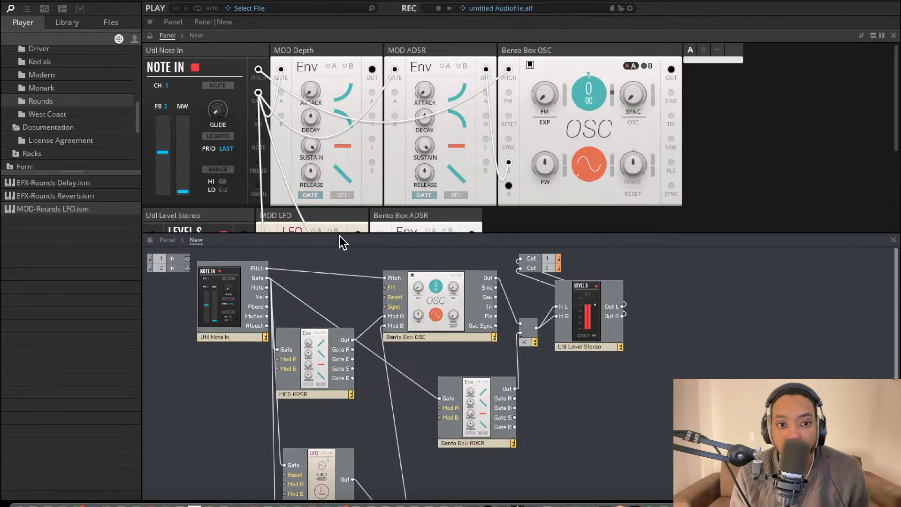
Enlarge the panel area and set MOD LFO's rate to 13.72 Hz, toggling the oscillator's Mod B amounts on and off
drag(341, 233, 340, 399)
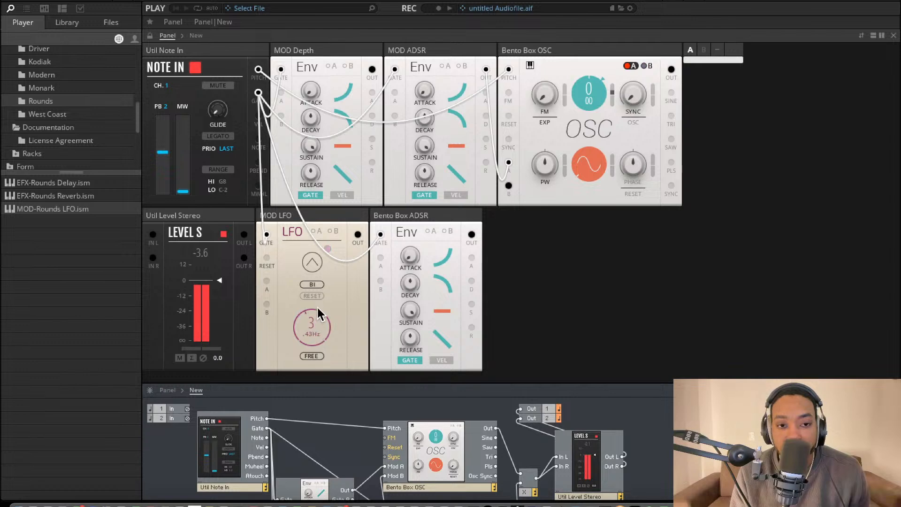
drag(322, 285, 334, 340)
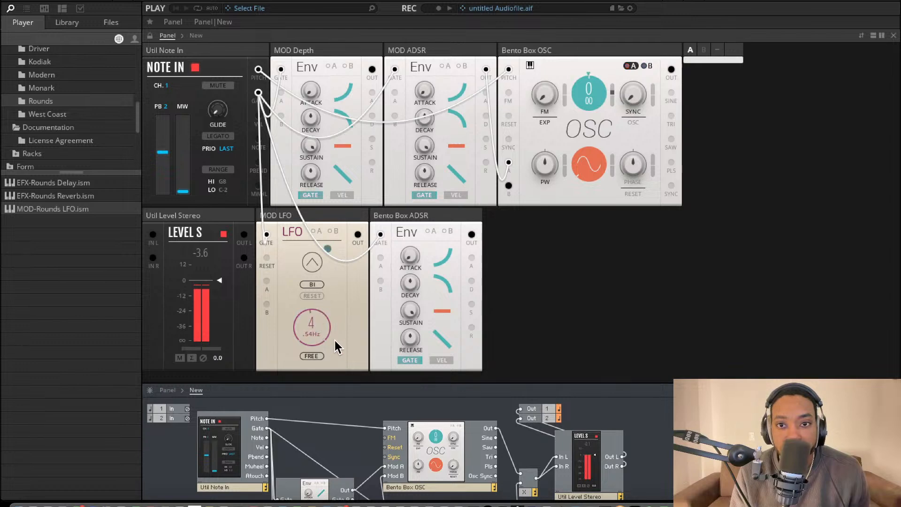
click(645, 66)
drag(320, 281, 322, 257)
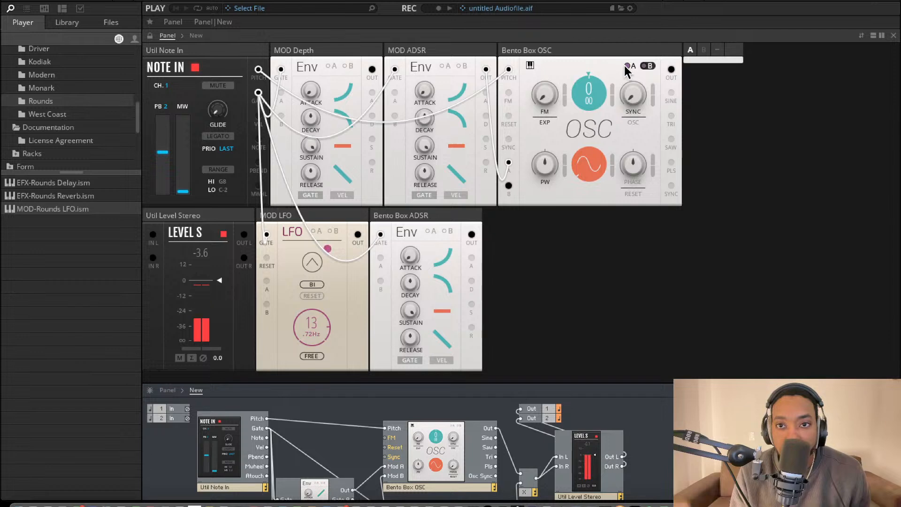
click(648, 65)
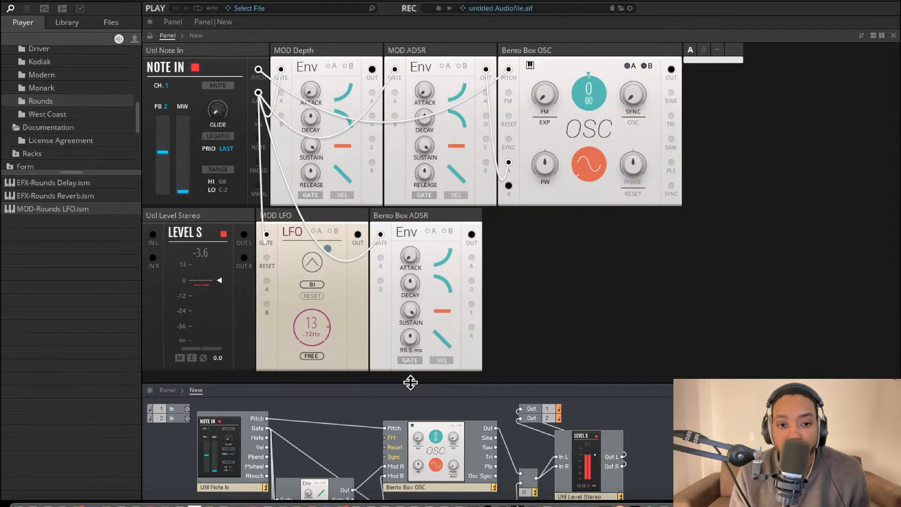
Enlarge the structure area and review the wiring of MOD LFO and MOD Depth through the multiplier into the oscillator
drag(409, 380, 408, 174)
scroll(312, 445, down, 2)
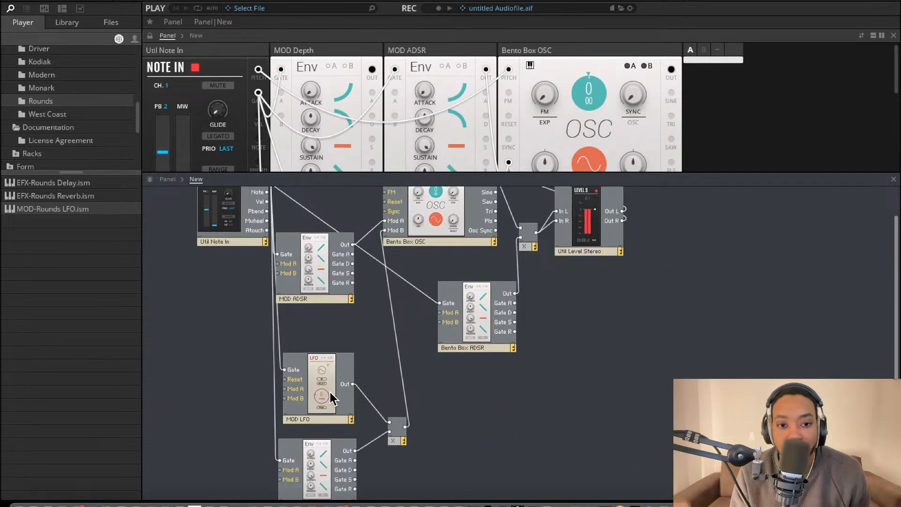
scroll(354, 432, up, 3)
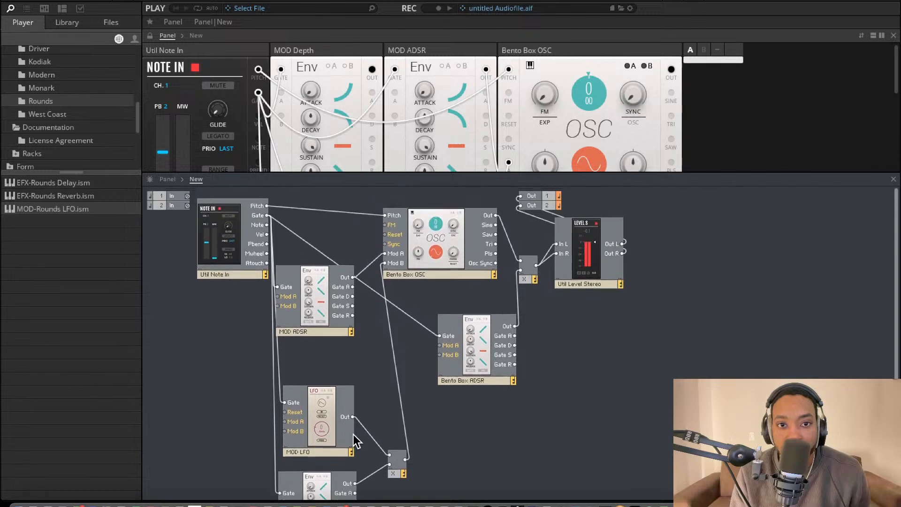
scroll(417, 278, down, 3)
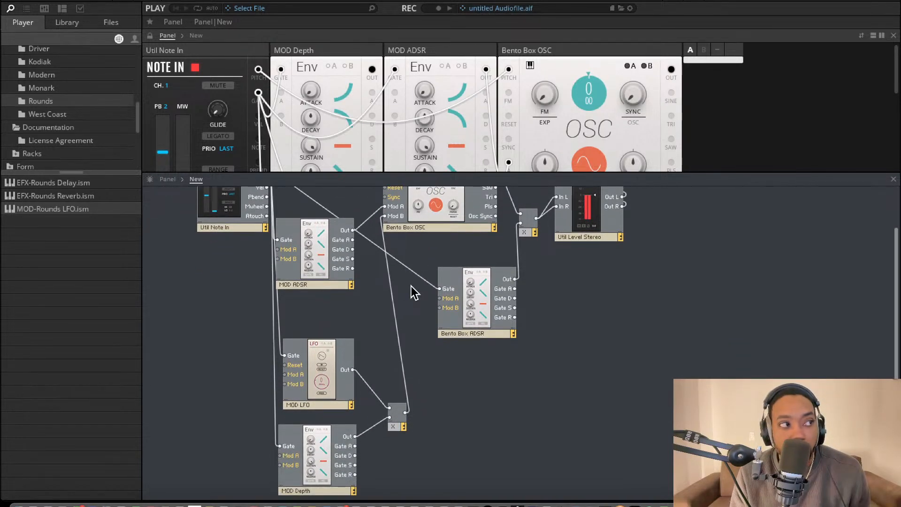
Enlarge the panel area, show the oscillator's Mod B amounts and add a Mod B amount to its SYNC control
scroll(411, 286, up, 3)
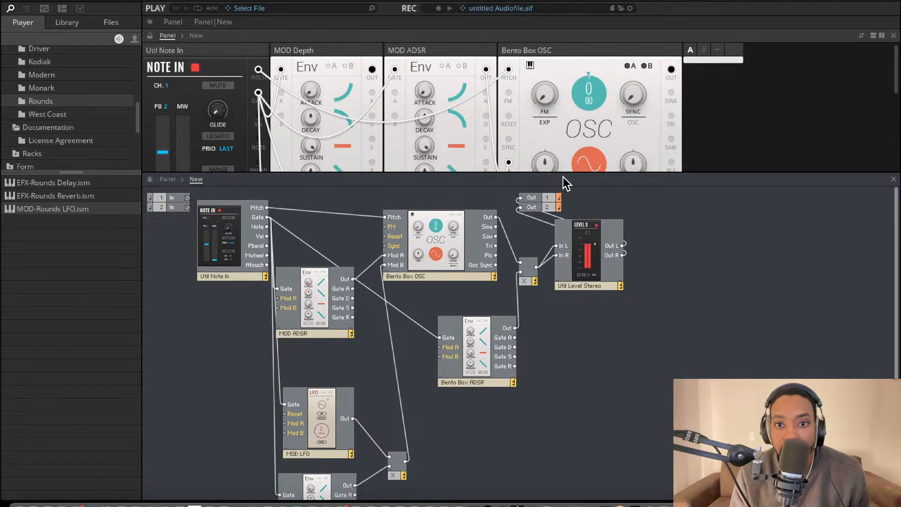
drag(563, 172, 564, 256)
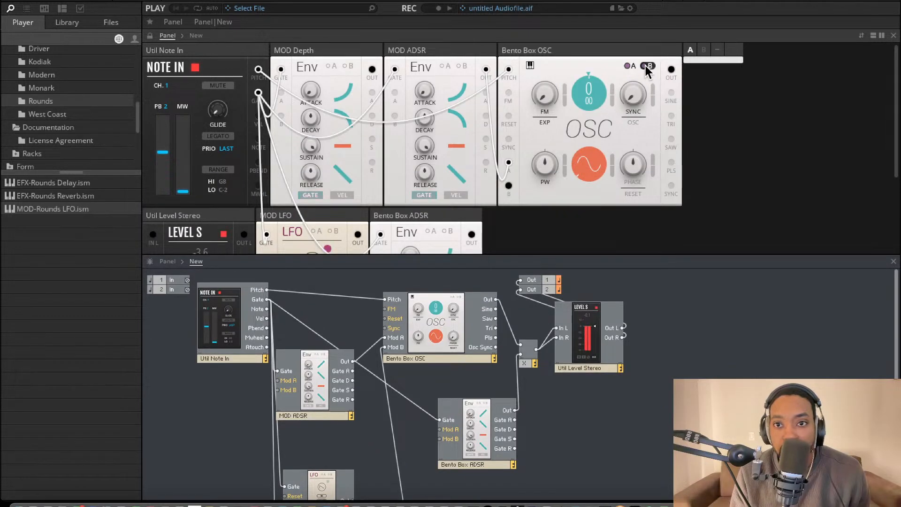
scroll(471, 278, down, 2)
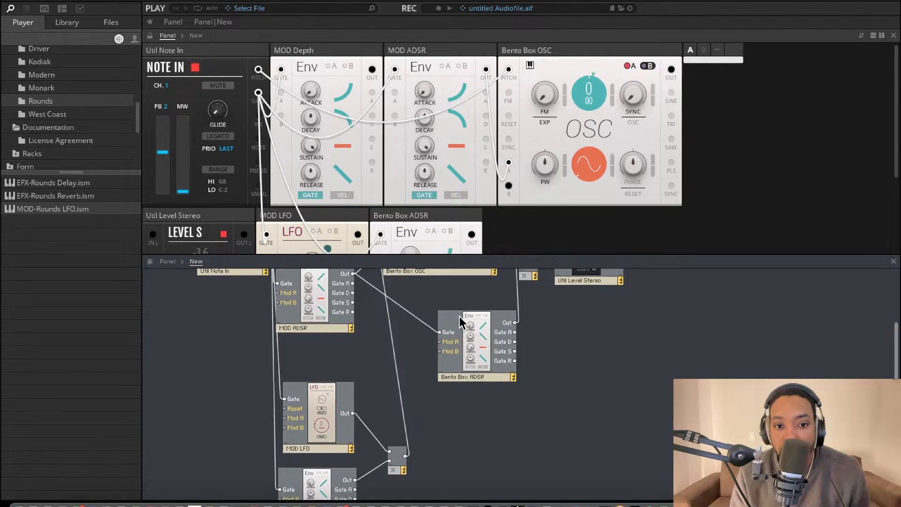
scroll(502, 272, up, 2)
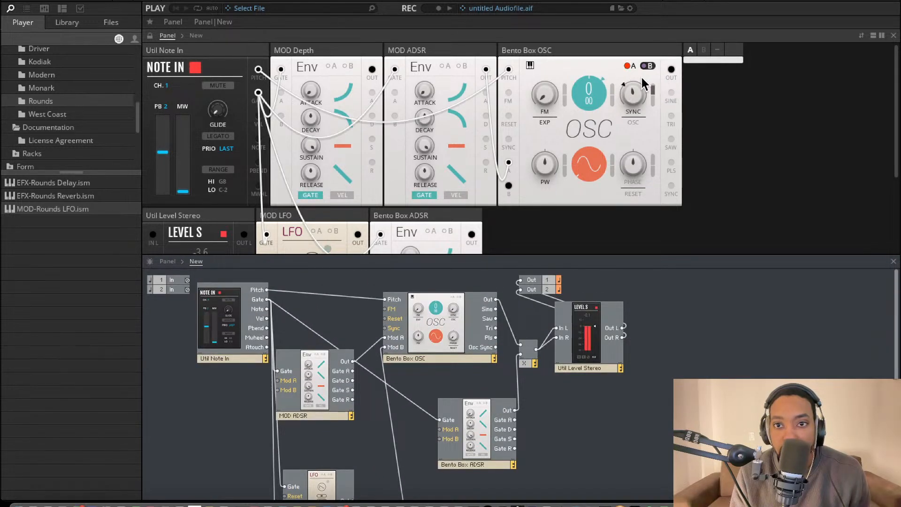
Set the Bento Box ADSR envelope's attack to 542 ms
scroll(510, 123, down, 2)
scroll(510, 124, down, 2)
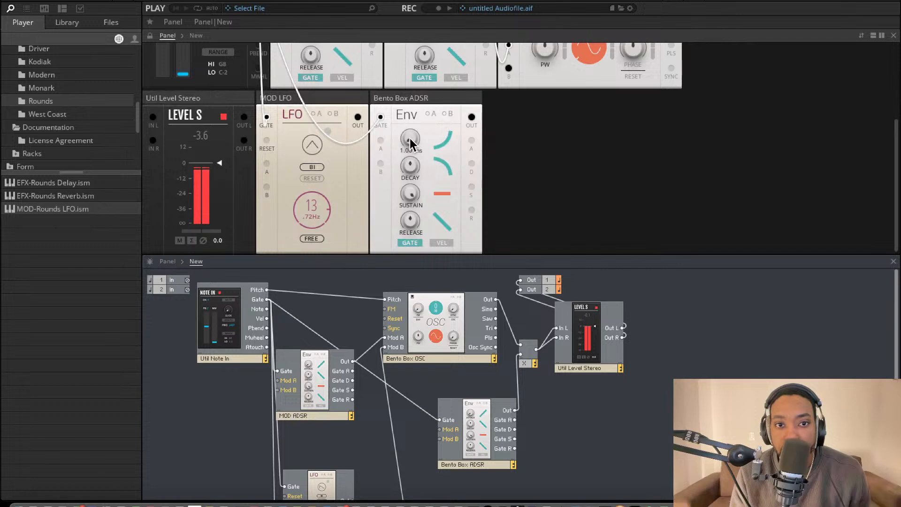
scroll(510, 86, up, 4)
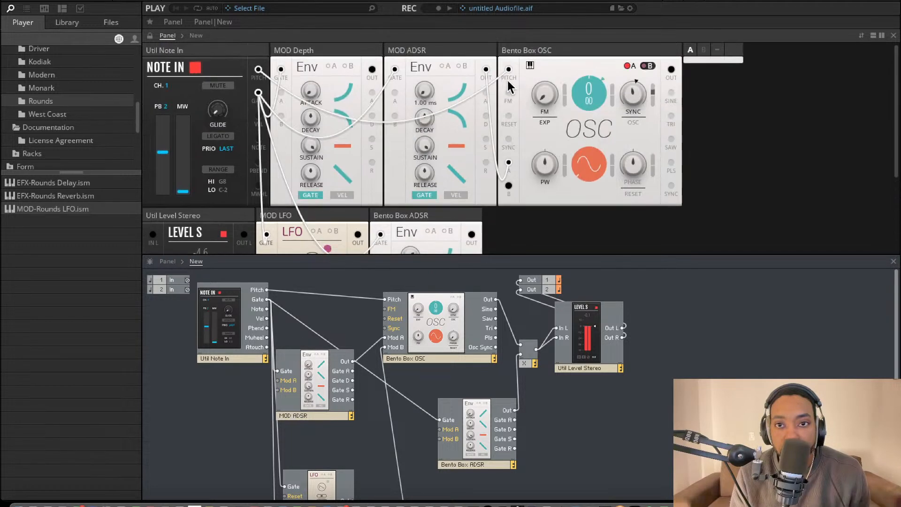
Switch the oscillator between its Mod A and Mod B amounts and set MOD LFO's rate to 3.83 Hz
click(632, 65)
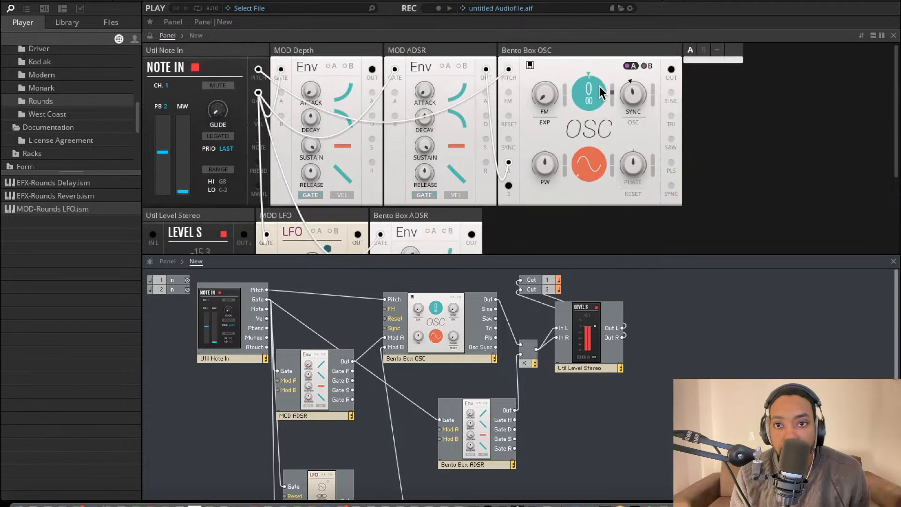
click(648, 65)
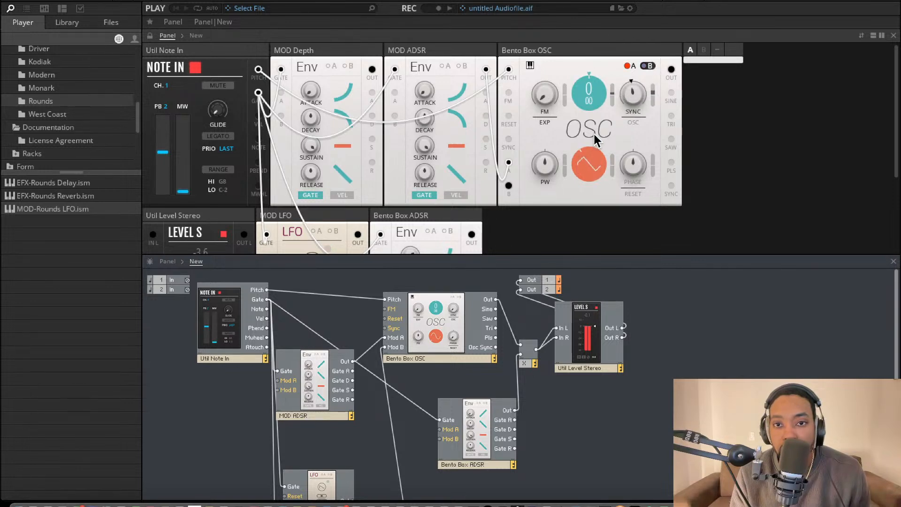
scroll(330, 230, down, 3)
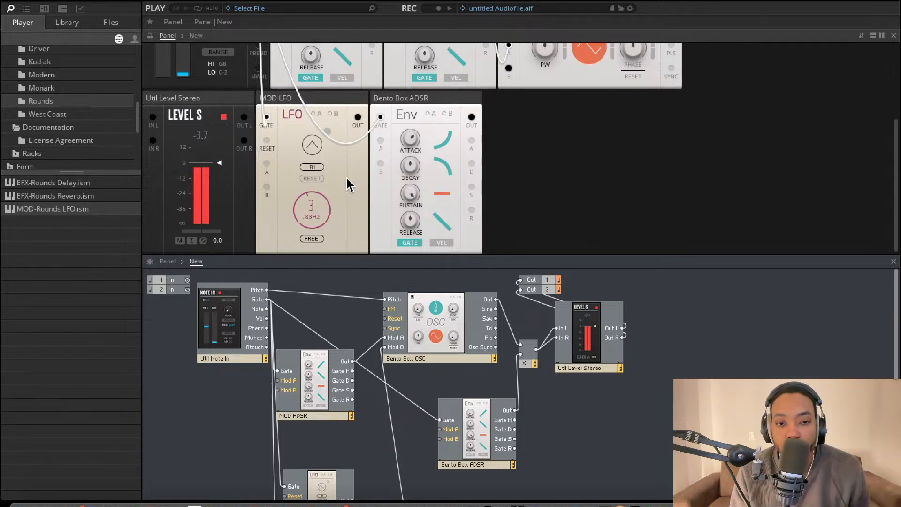
scroll(349, 180, up, 2)
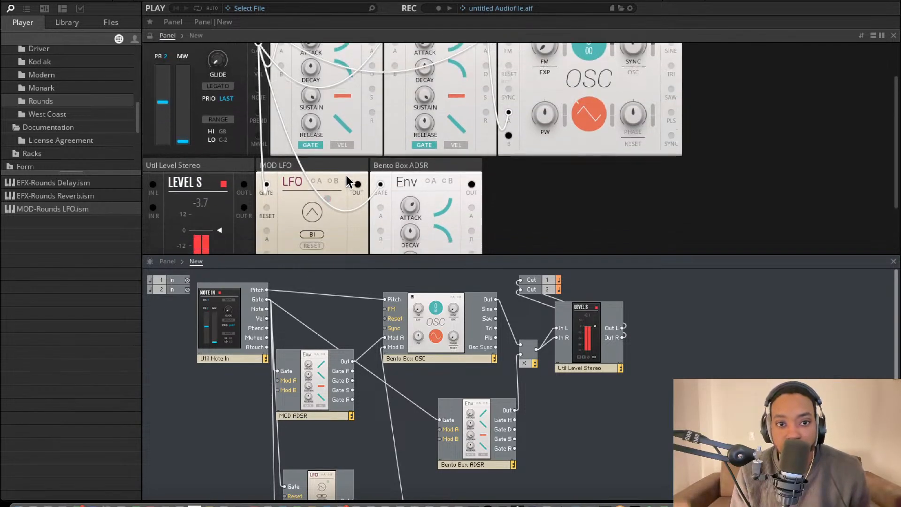
Rearrange the second panel row in the order Bento Box ADSR, MOD LFO, Util Level Stereo
scroll(349, 180, down, 1)
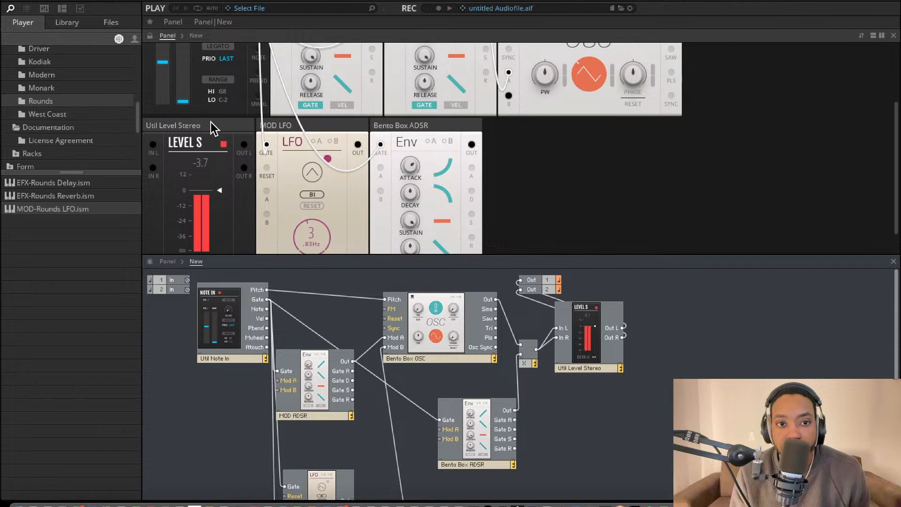
drag(211, 125, 505, 136)
scroll(298, 184, down, 1)
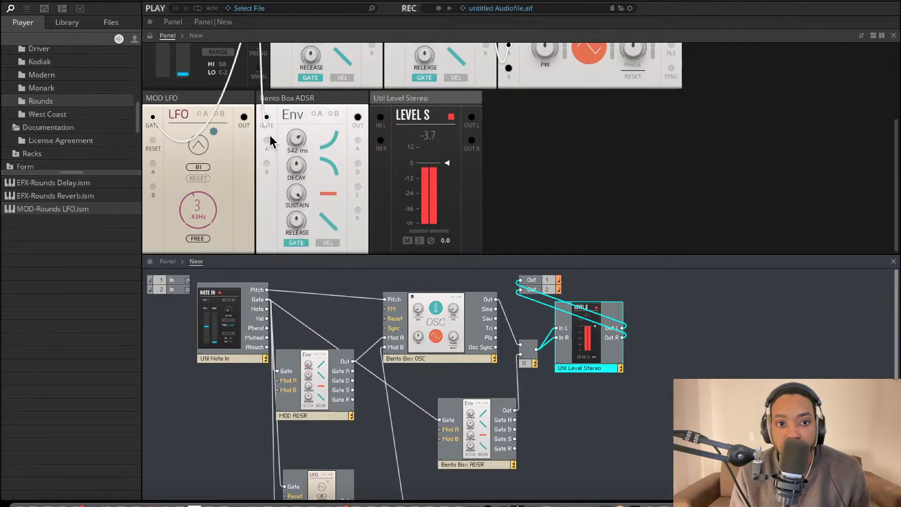
drag(231, 99, 378, 103)
drag(228, 102, 393, 100)
drag(321, 103, 190, 96)
scroll(268, 132, up, 4)
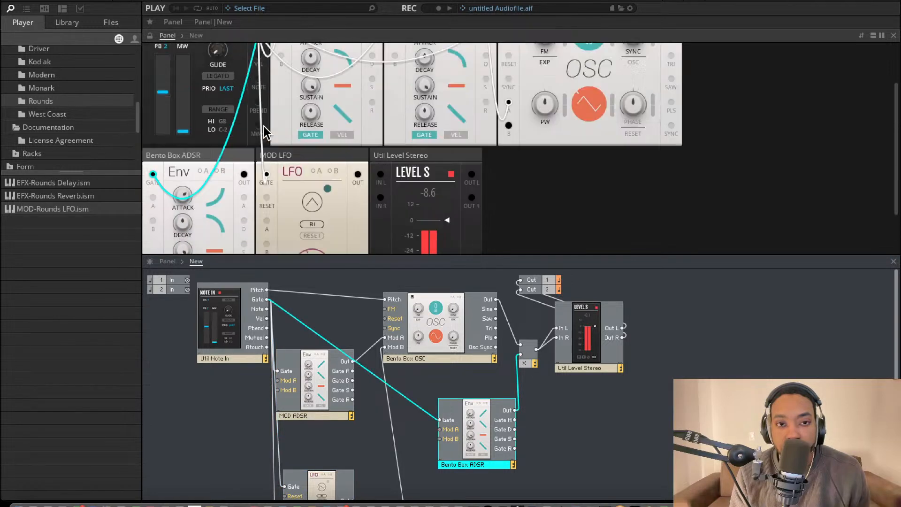
Try several waveforms on MOD LFO, restore the triangle shape and set its rate to 6.59 Hz
scroll(282, 132, down, 4)
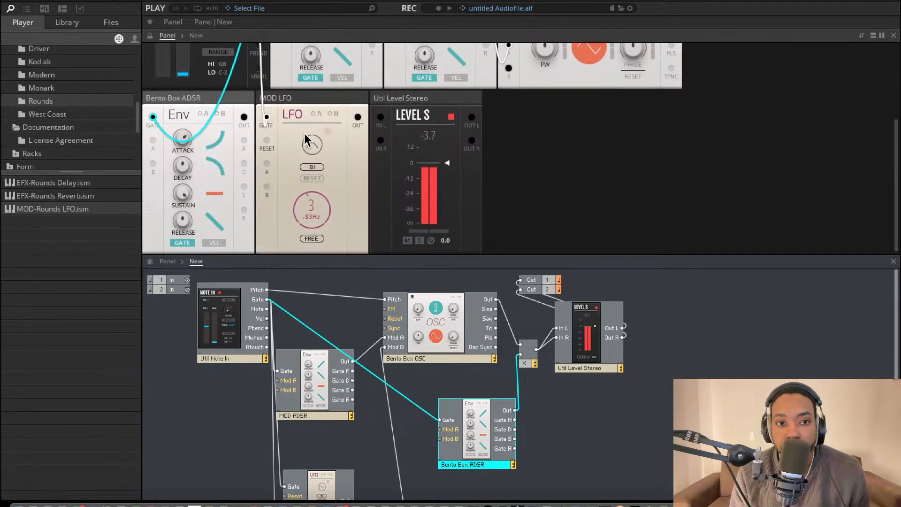
mouse_move(327, 178)
mouse_down()
mouse_move(331, 155)
mouse_move(330, 265)
mouse_move(330, 193)
mouse_up()
scroll(330, 193, up, 1)
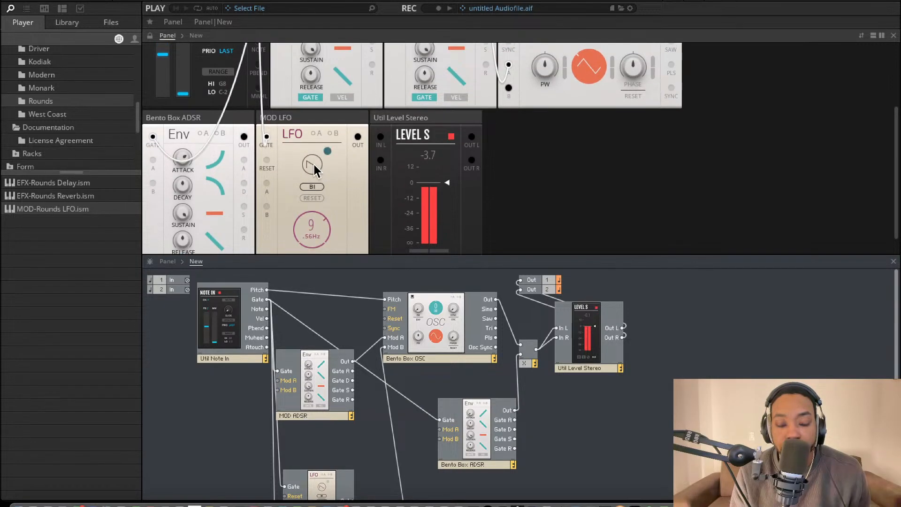
scroll(314, 164, up, 2)
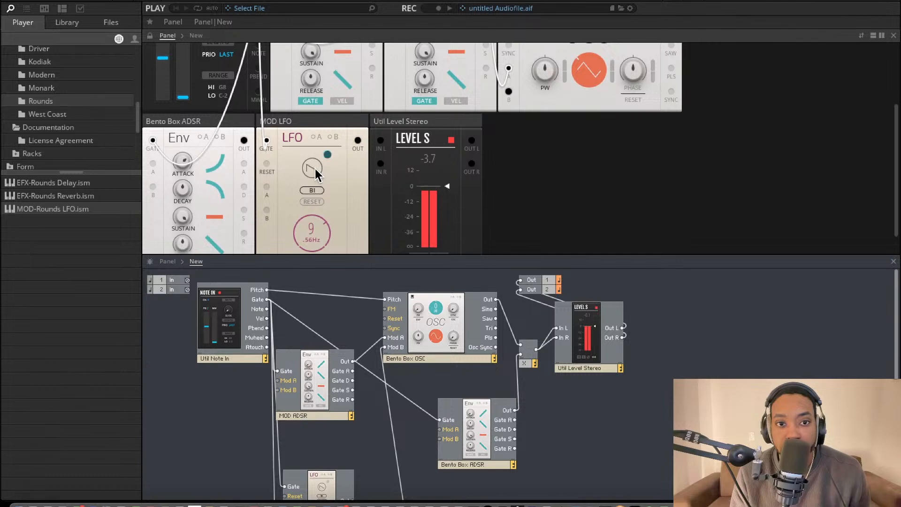
scroll(385, 162, up, 5)
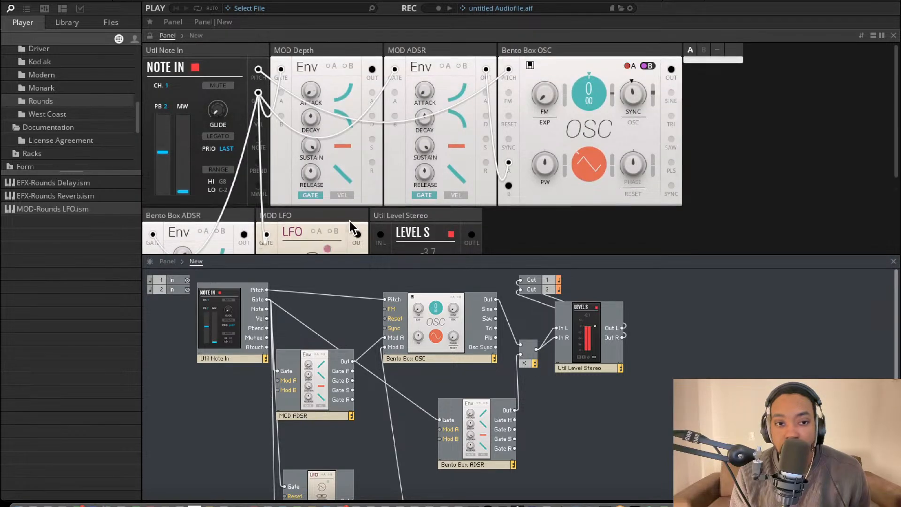
scroll(312, 151, down, 6)
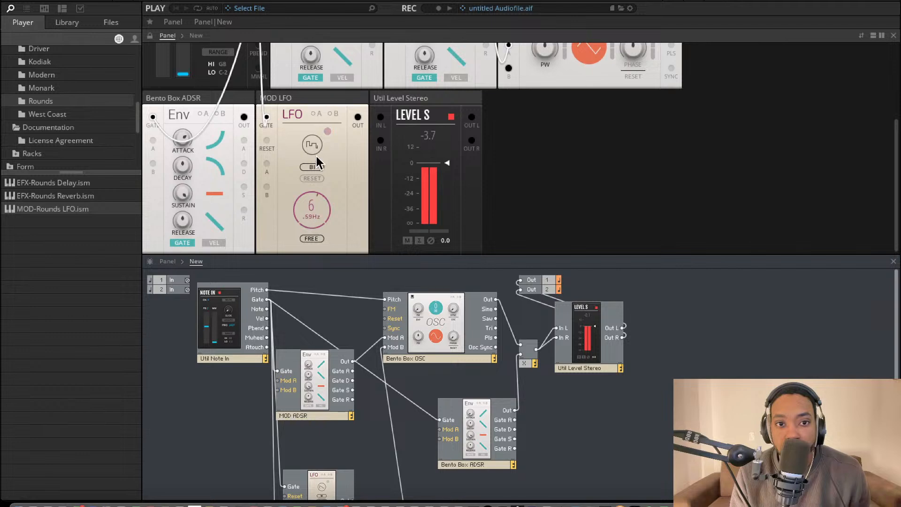
scroll(321, 194, up, 3)
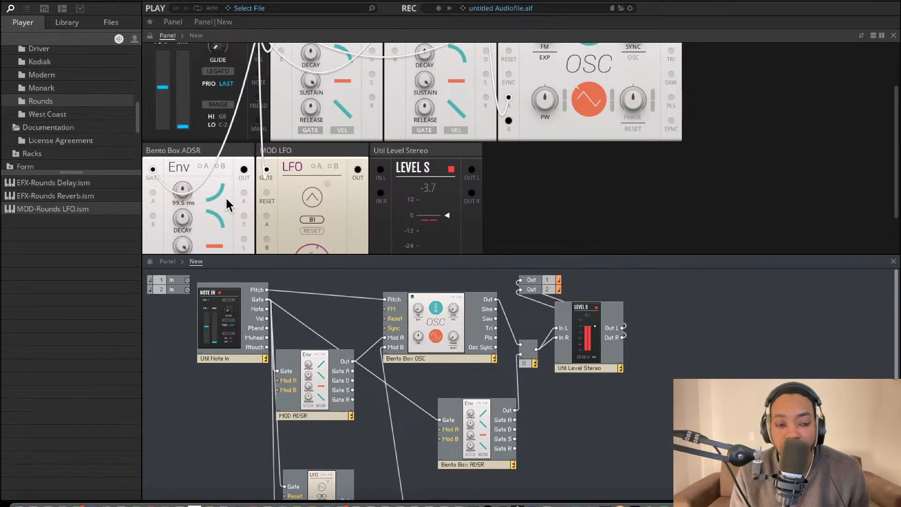
Select MOD Depth in the structure and move its panel to the start of the second row, before Bento Box ADSR
scroll(227, 202, down, 3)
scroll(297, 331, down, 6)
scroll(297, 330, down, 1)
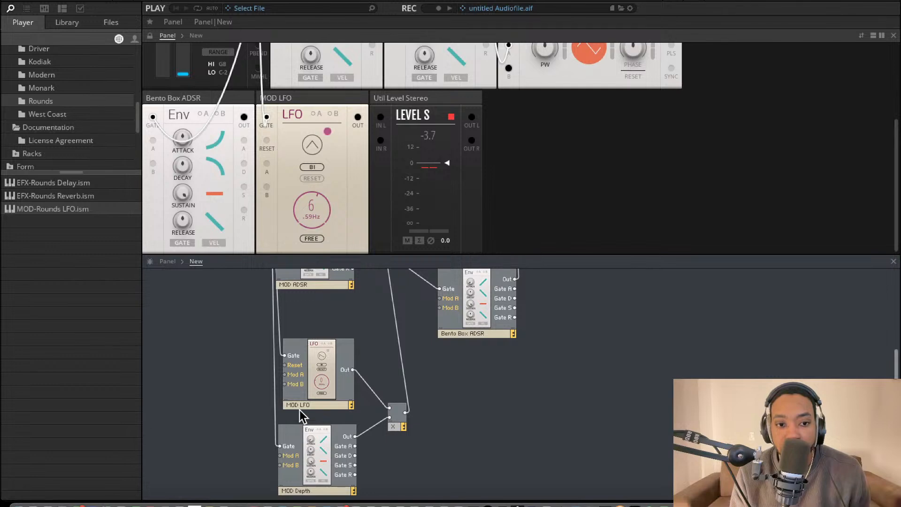
click(303, 437)
scroll(284, 229, up, 4)
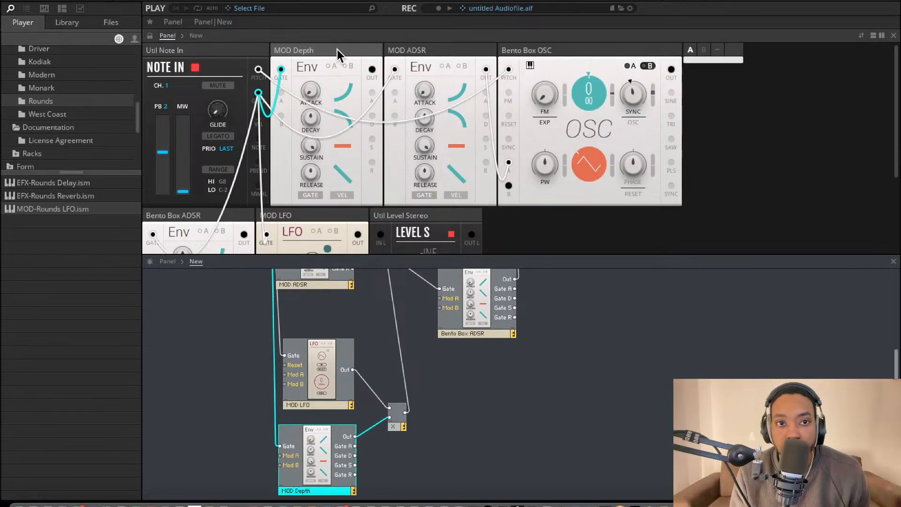
drag(337, 49, 214, 192)
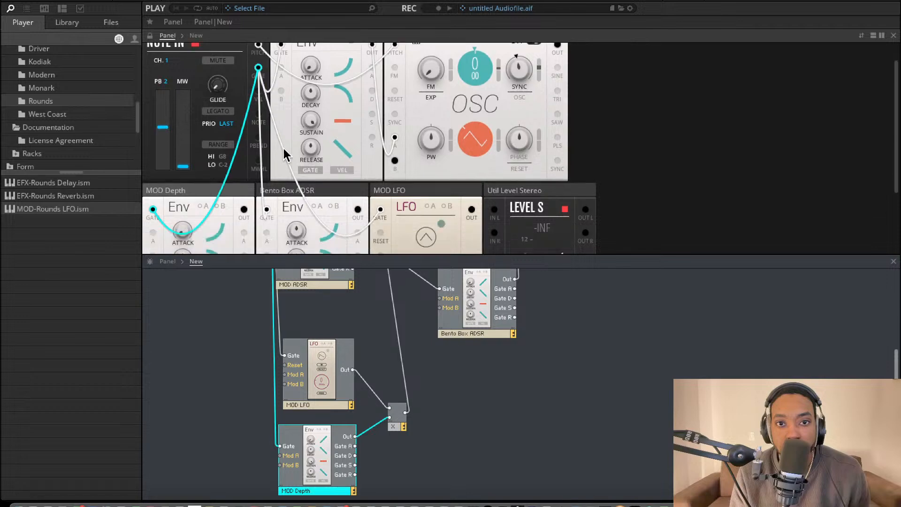
Move the Bento Box ADSR panel up to the first row, between Util Note In and MOD ADSR
scroll(277, 146, down, 5)
scroll(281, 139, up, 2)
drag(287, 128, 334, 10)
scroll(325, 45, up, 5)
scroll(324, 145, down, 2)
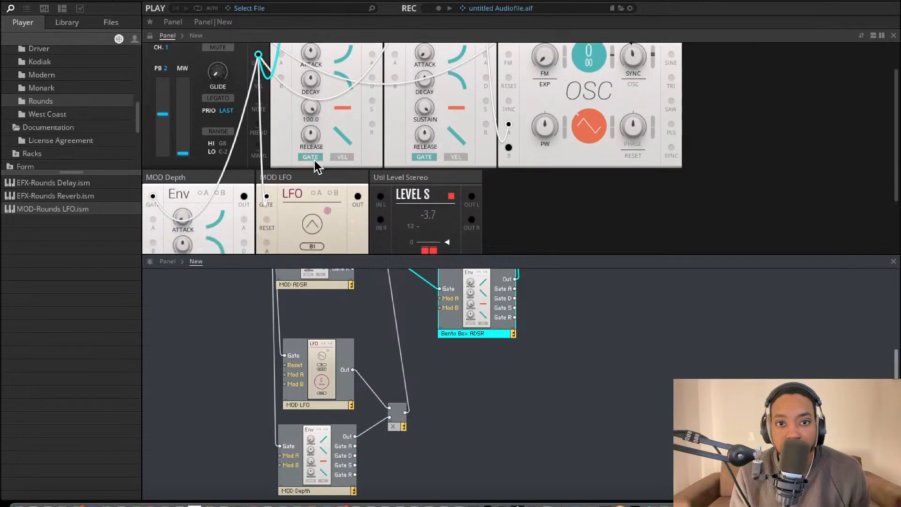
Shape the MOD Depth envelope with a 143 ms attack, a sustain of 3.6 and a 22.8 ms decay
scroll(315, 167, down, 4)
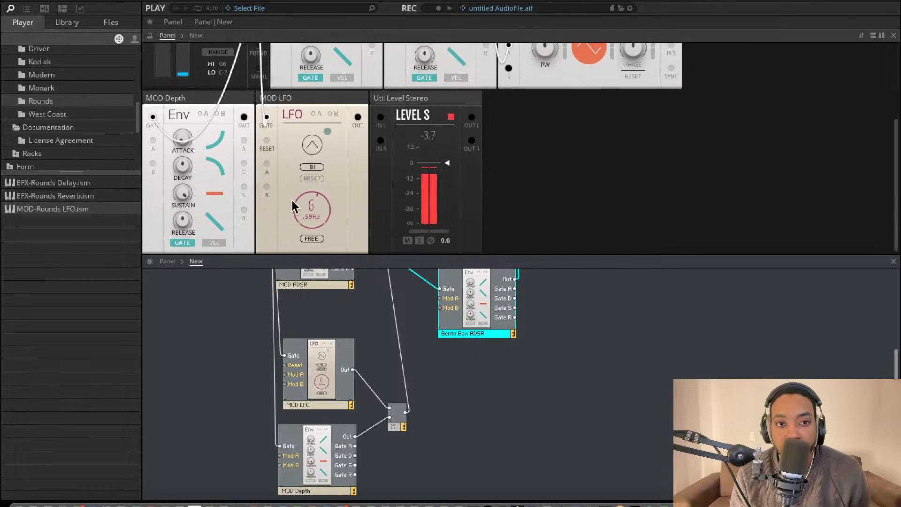
scroll(253, 188, up, 5)
scroll(196, 216, down, 4)
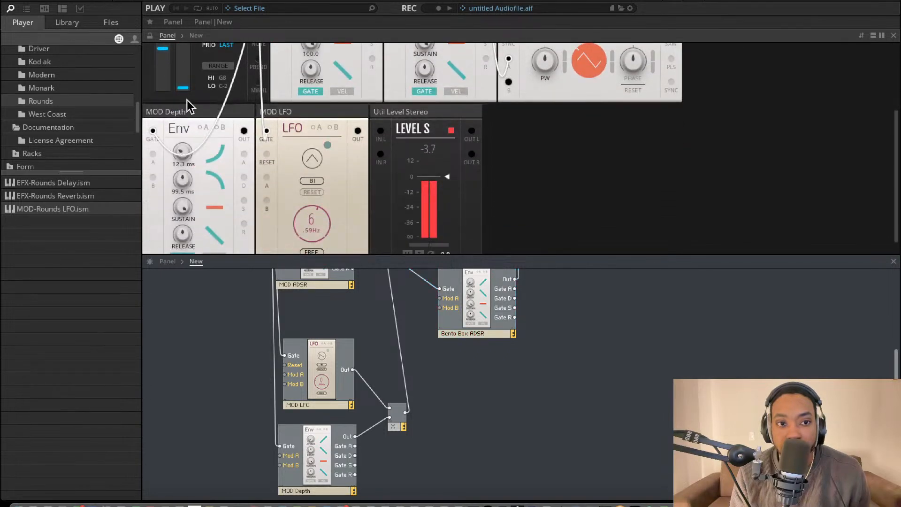
scroll(190, 161, up, 2)
scroll(185, 195, down, 3)
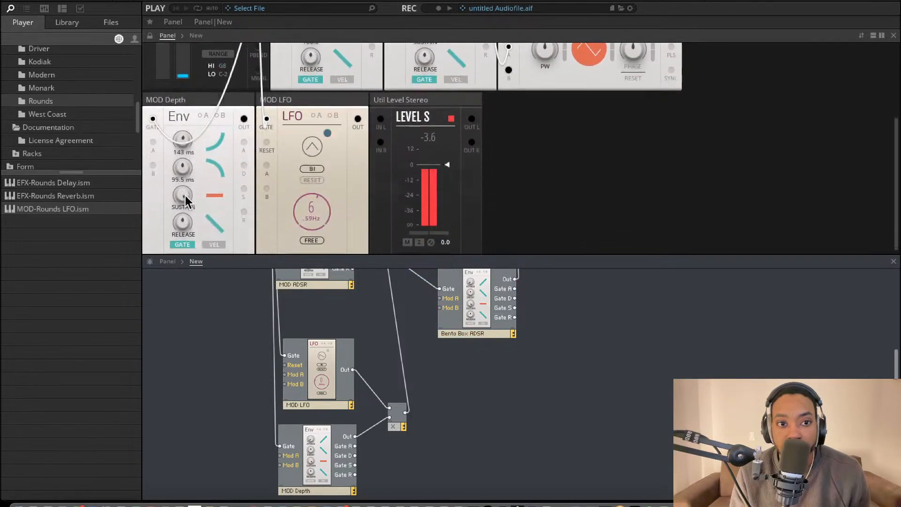
drag(185, 195, 184, 137)
drag(183, 194, 267, 306)
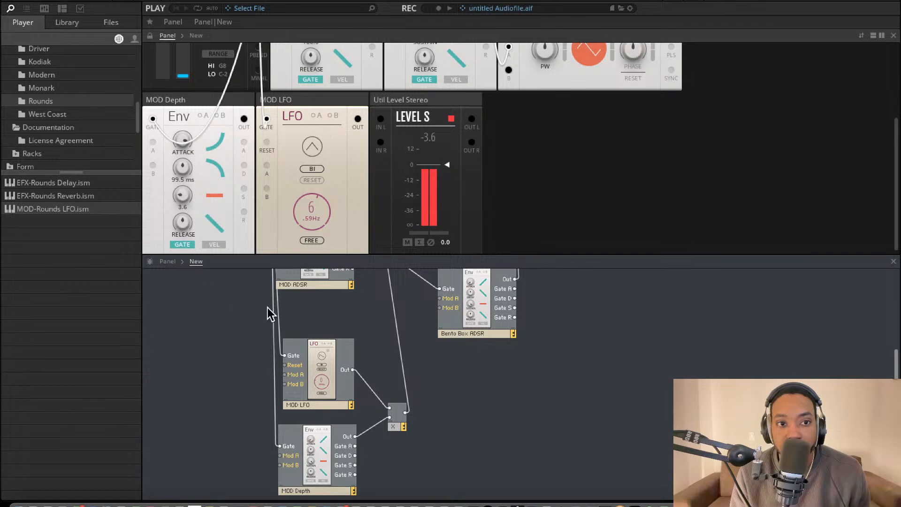
drag(186, 165, 188, 244)
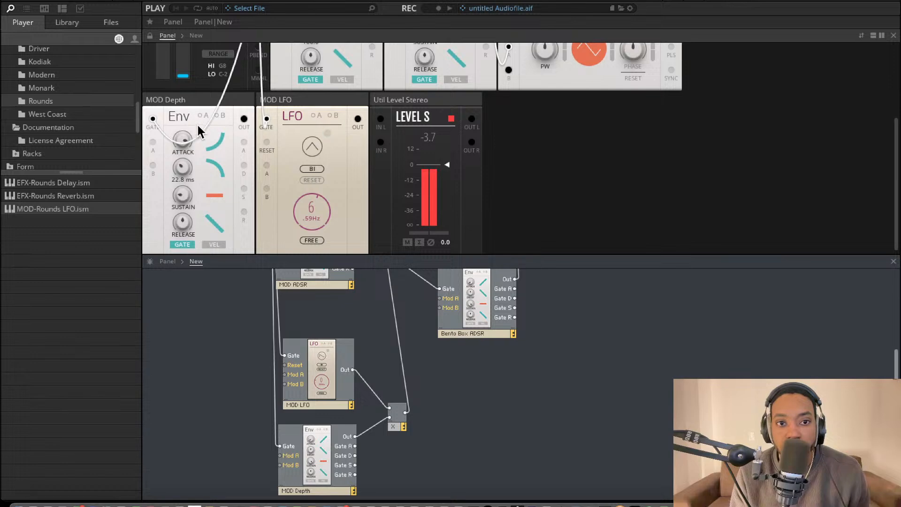
Raise the oscillator's Mod B amount on SYNC and add a Mod B amount to its waveform control
scroll(267, 121, up, 5)
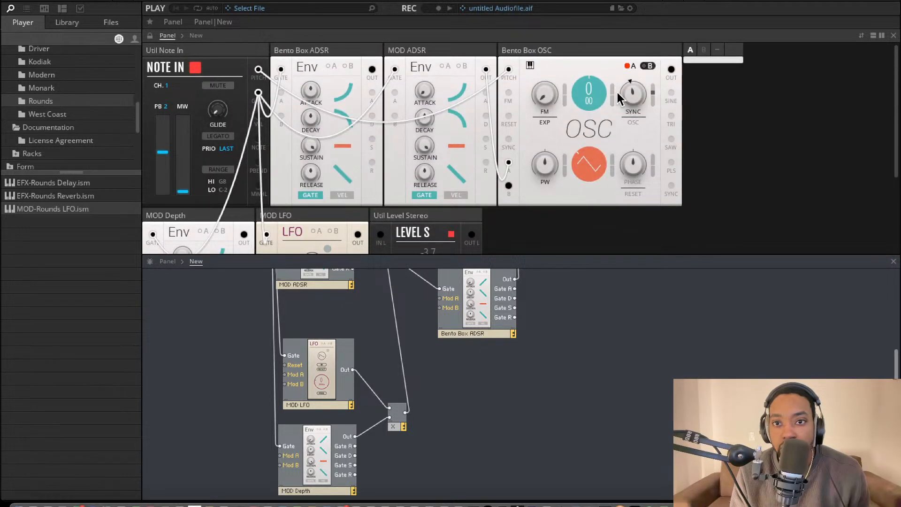
drag(658, 100, 658, 89)
drag(607, 154, 610, 156)
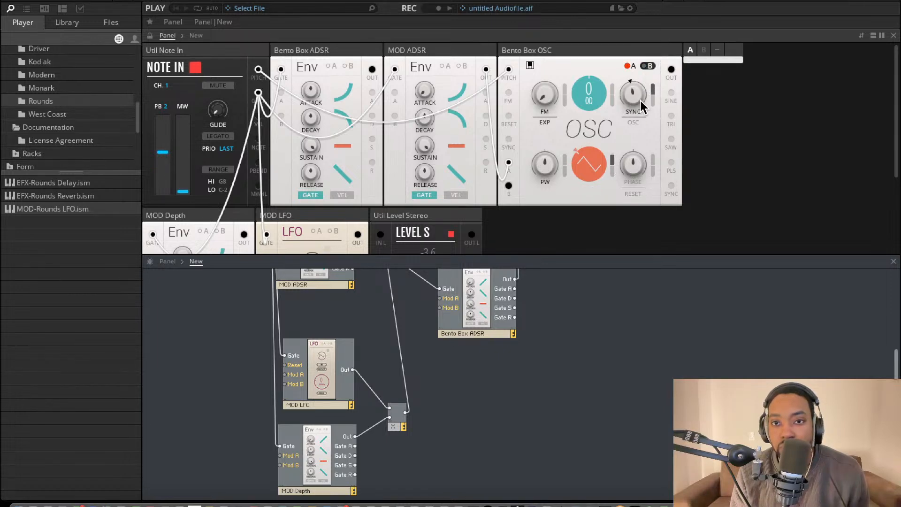
drag(612, 154, 612, 174)
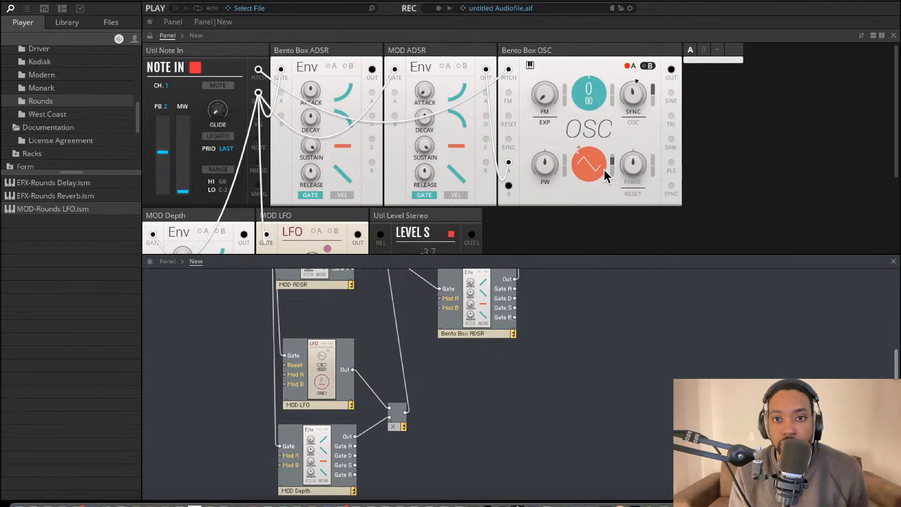
Show the oscillator's Mod A amounts and examine how its inputs are wired in the structure
scroll(501, 54, down, 3)
scroll(563, 56, up, 3)
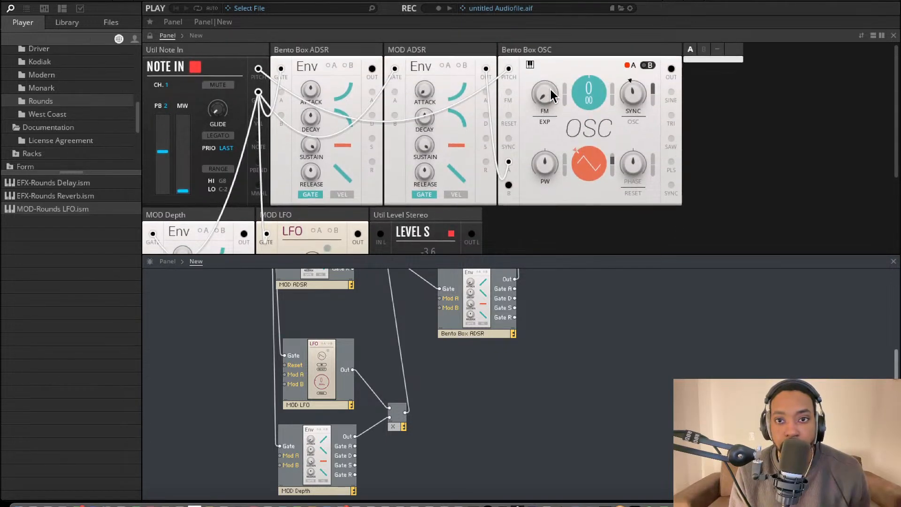
scroll(637, 59, down, 1)
click(635, 54)
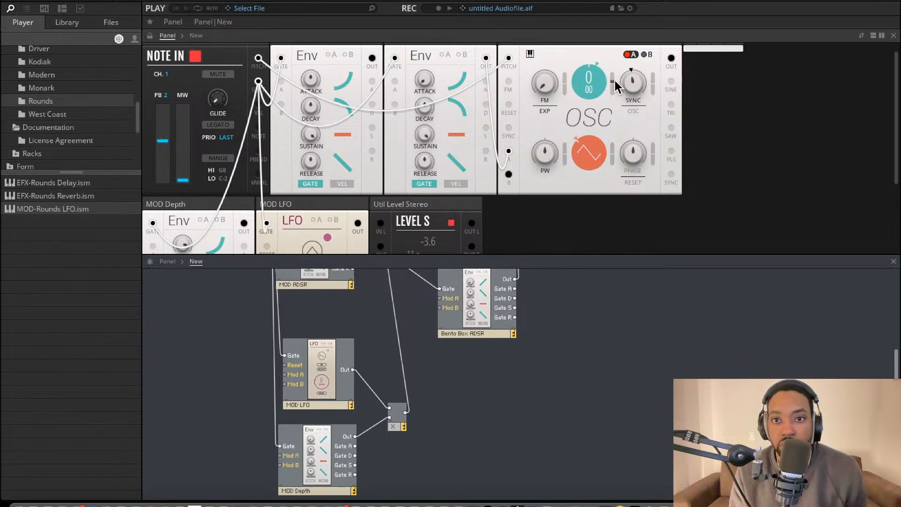
scroll(415, 209, down, 3)
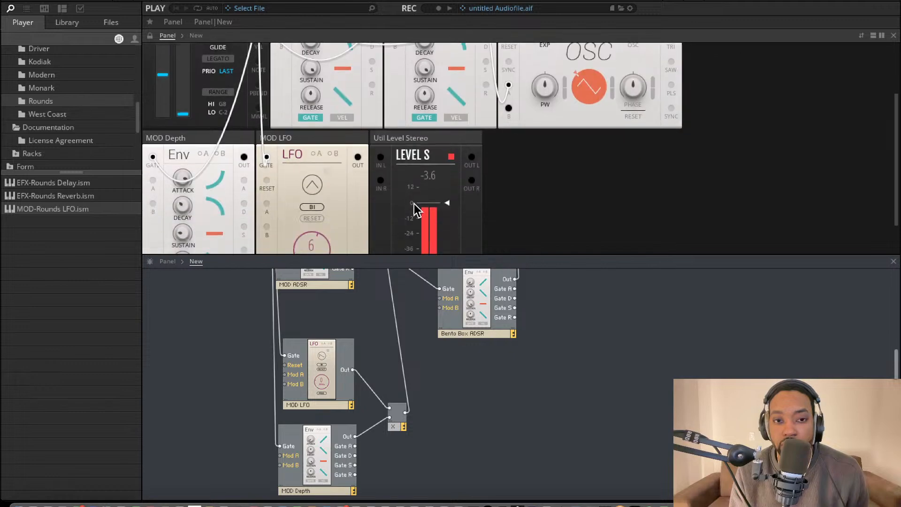
scroll(388, 308, up, 5)
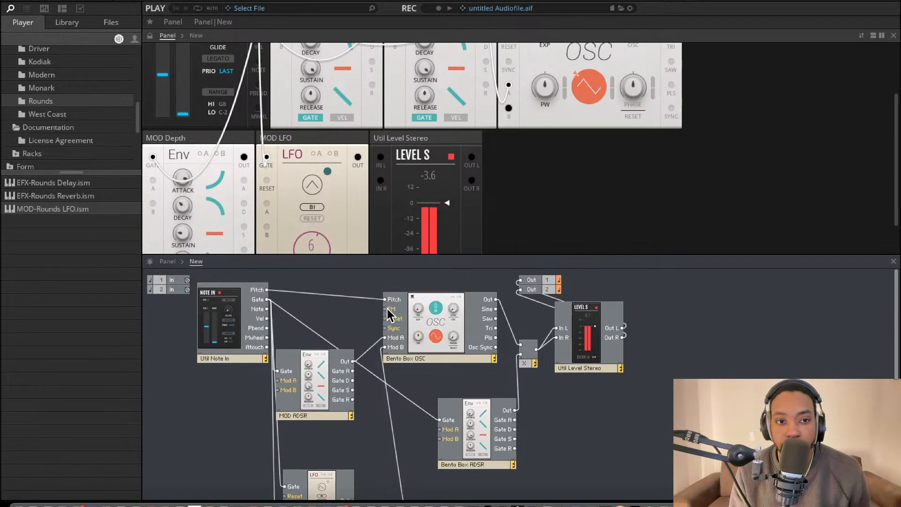
Adjust the attack and shorten the release of the MOD ADSR envelope
scroll(314, 173, up, 3)
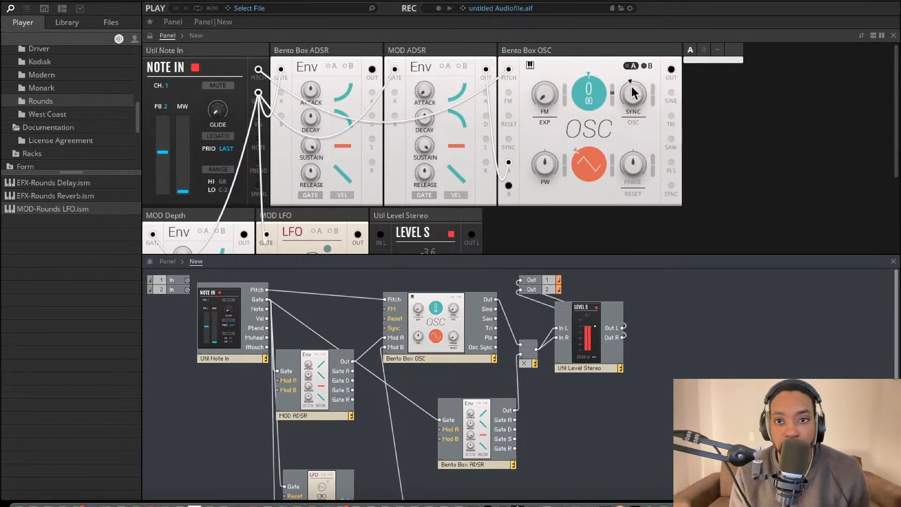
scroll(582, 90, down, 5)
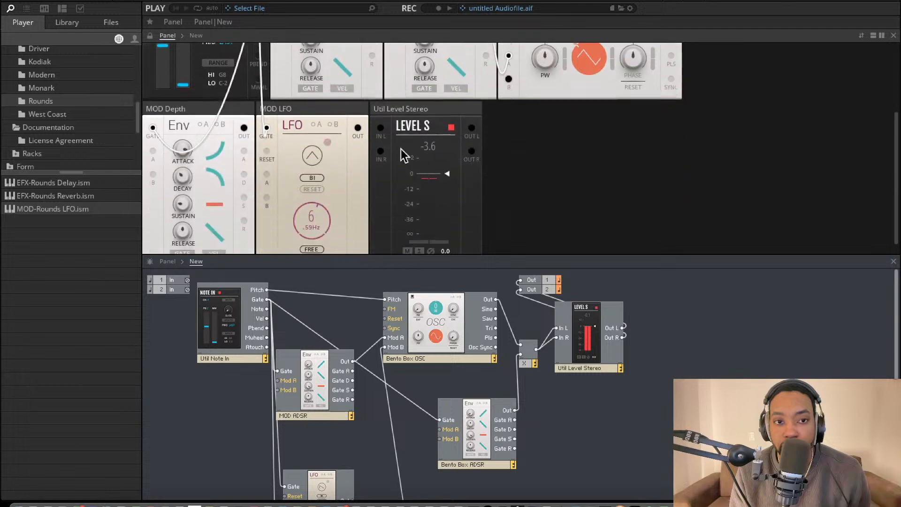
scroll(598, 75, up, 2)
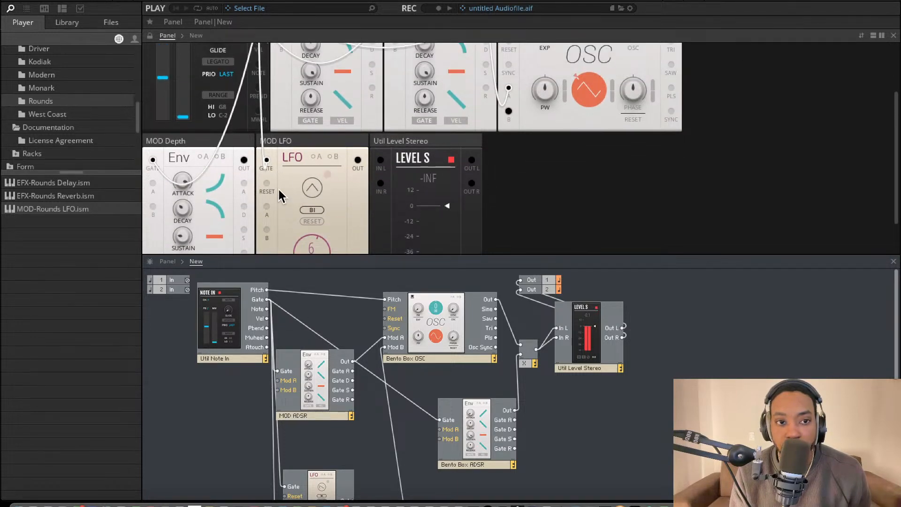
scroll(279, 193, up, 3)
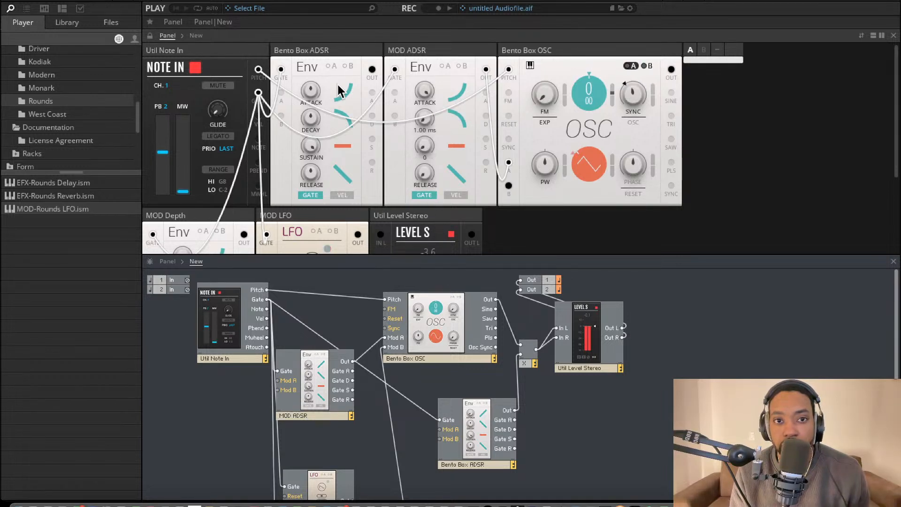
click(430, 187)
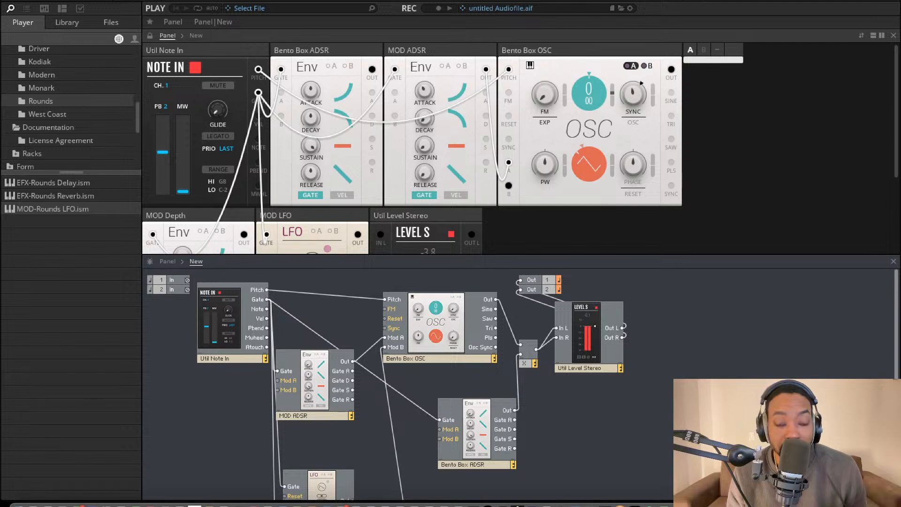
Reshape the Bento Box ADSR amplitude envelope by adjusting its attack and lowering its sustain
scroll(255, 201, down, 1)
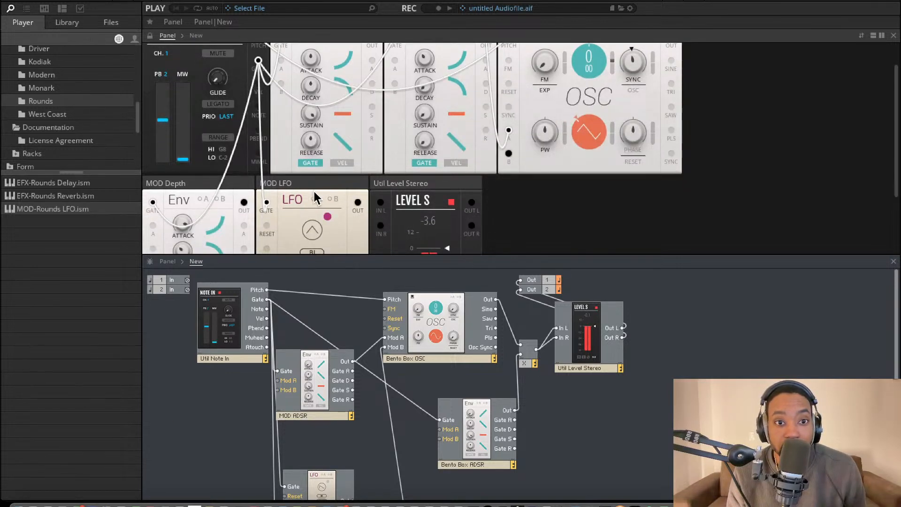
scroll(312, 195, down, 2)
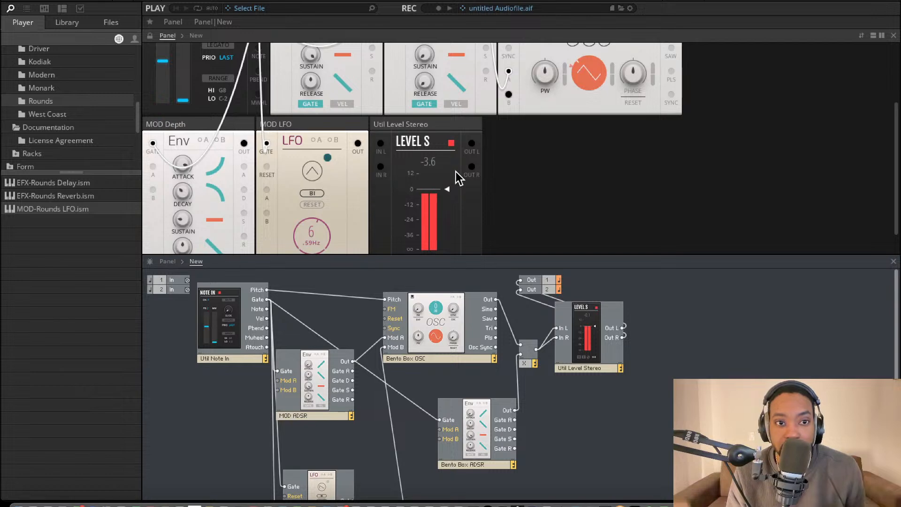
scroll(457, 176, up, 3)
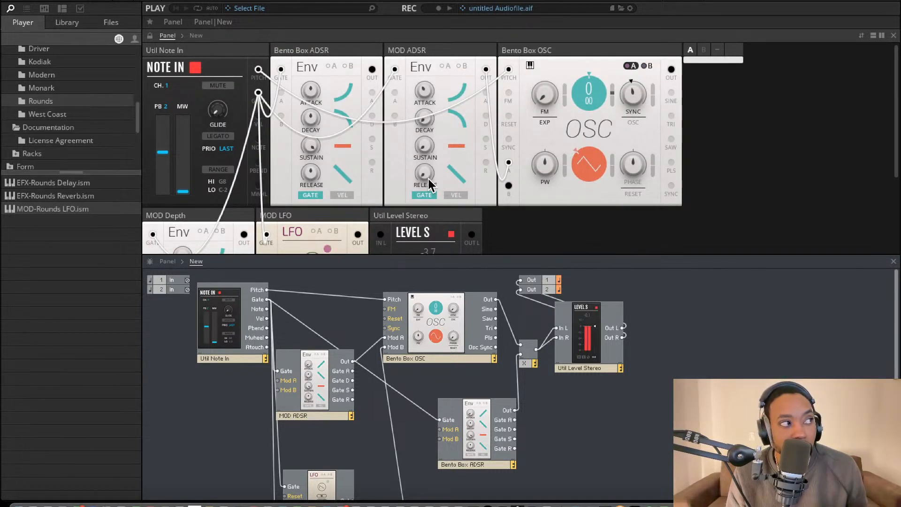
scroll(391, 190, down, 2)
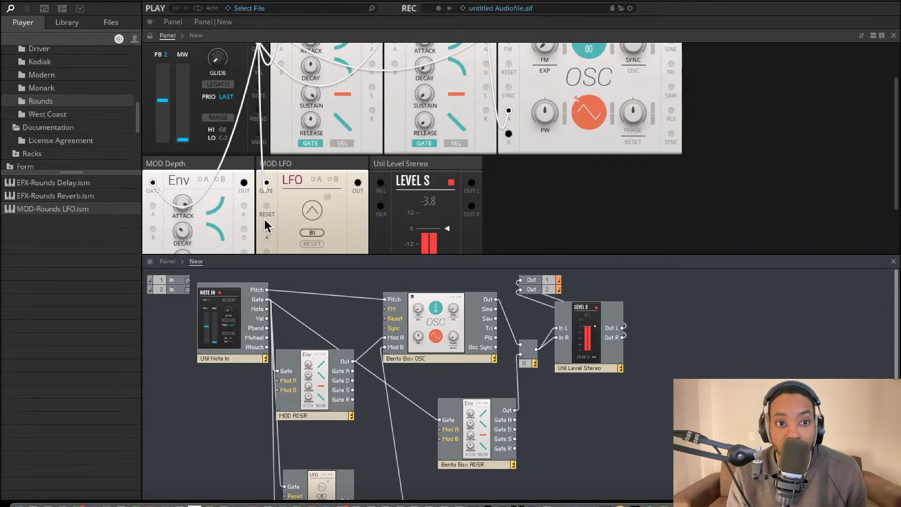
scroll(266, 226, up, 2)
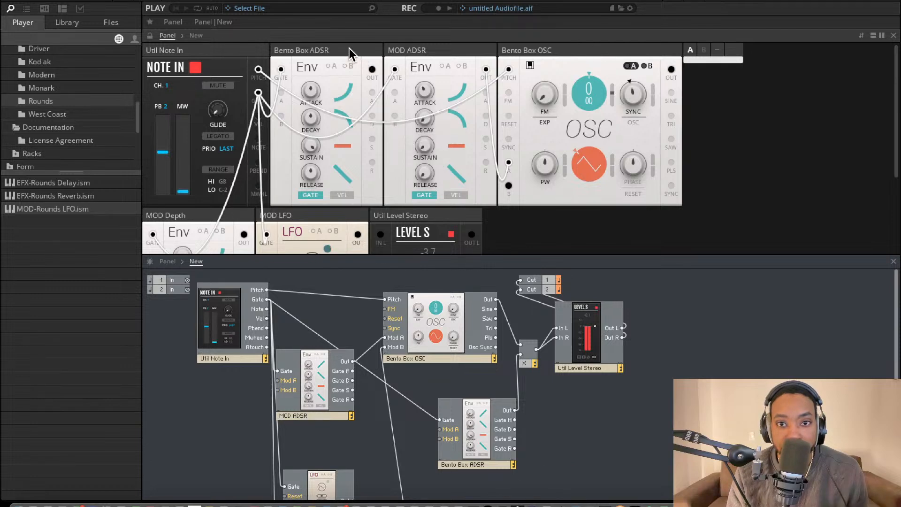
drag(349, 49, 375, 47)
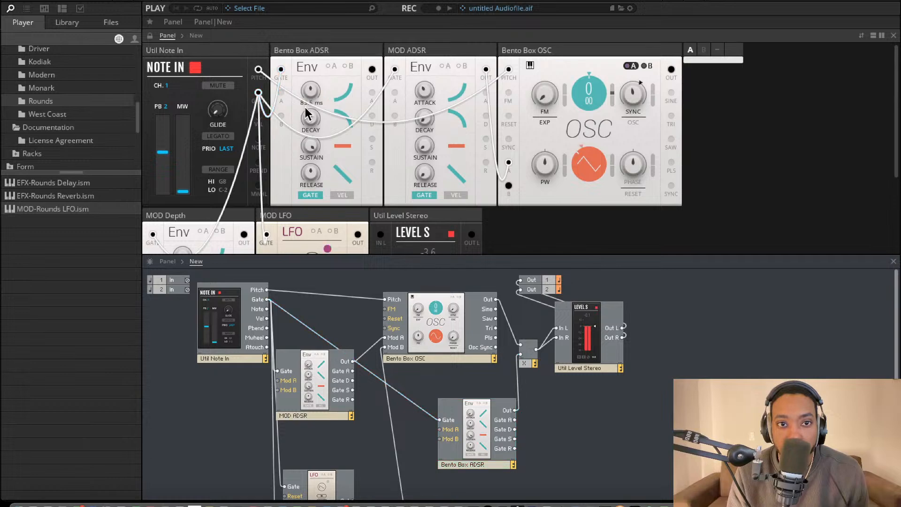
drag(306, 113, 307, 148)
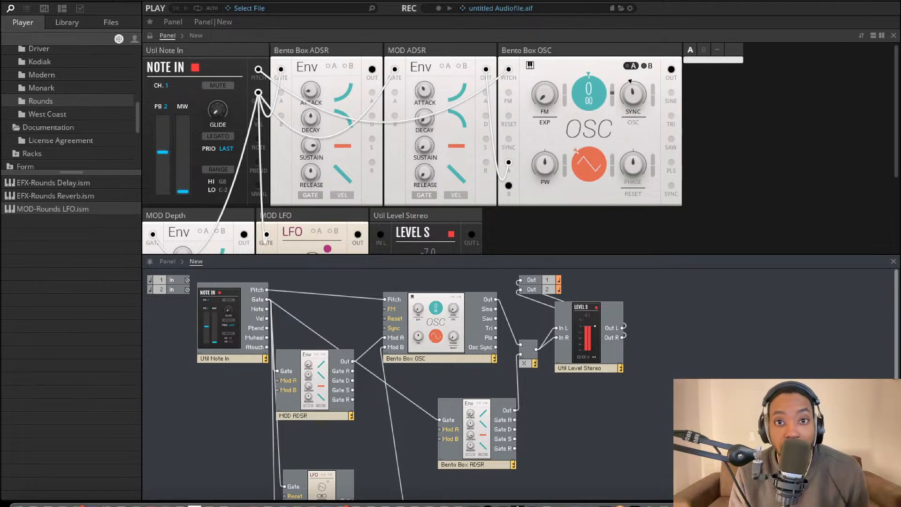
Examine the oscillator's SYNC description, the block panels, and the MOD LFO and MOD Depth wiring through the multiplier in the structure
scroll(463, 353, down, 4)
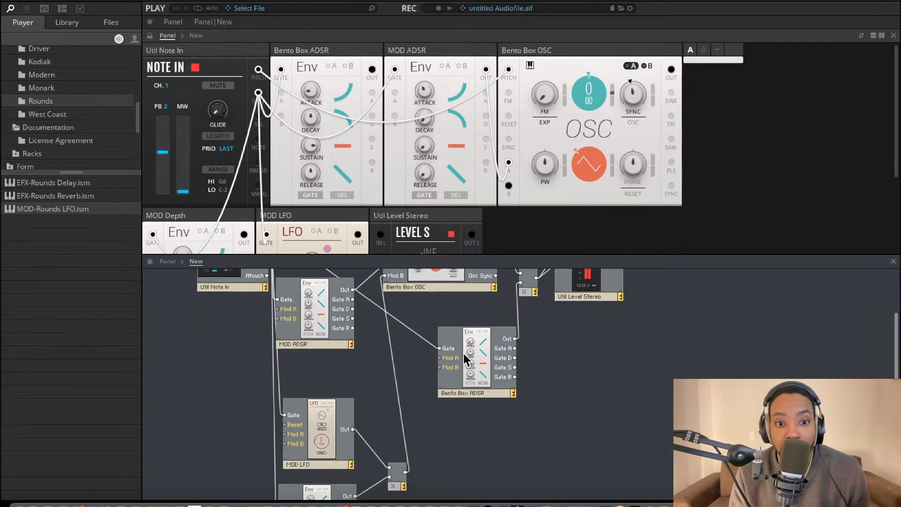
scroll(463, 353, up, 3)
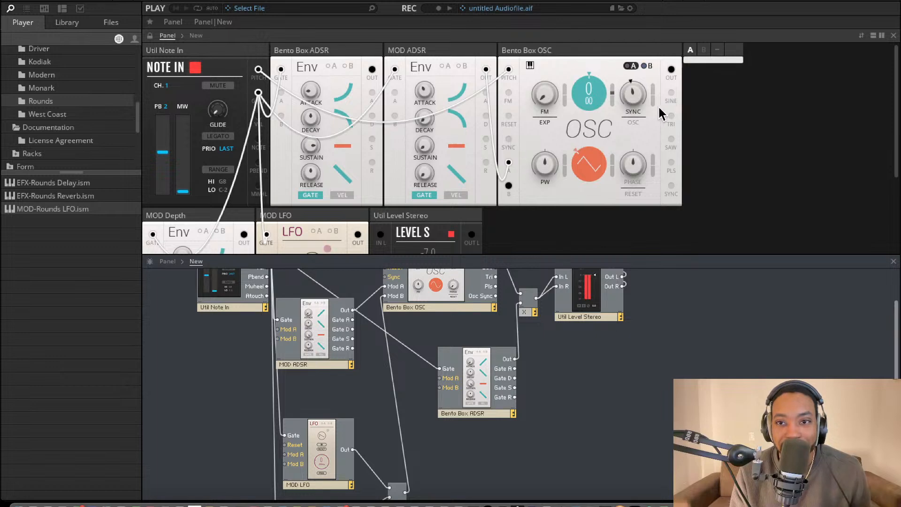
mouse_move(646, 109)
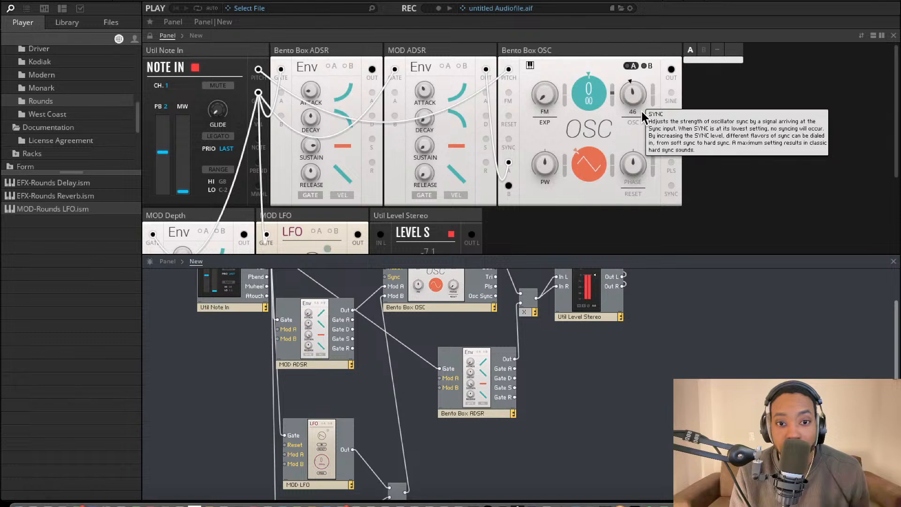
scroll(507, 202, down, 5)
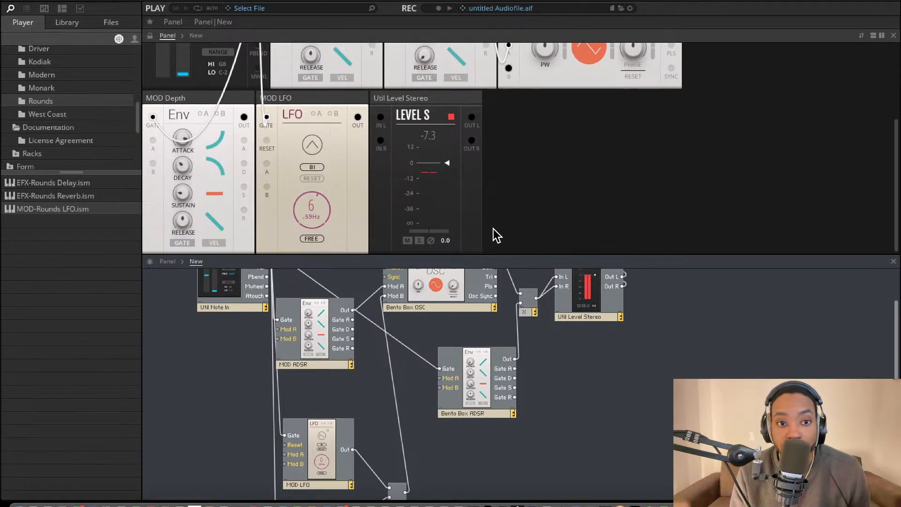
scroll(494, 229, up, 1)
scroll(494, 229, down, 1)
scroll(436, 370, down, 2)
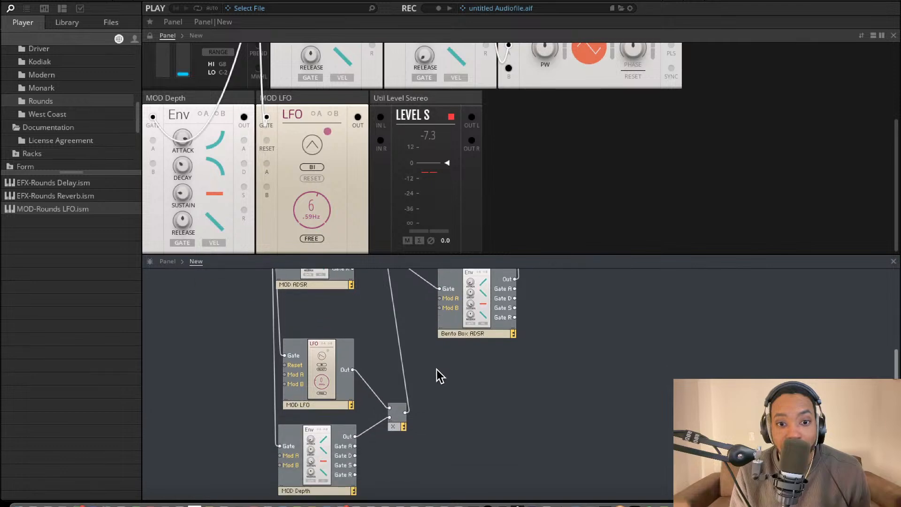
scroll(438, 373, up, 3)
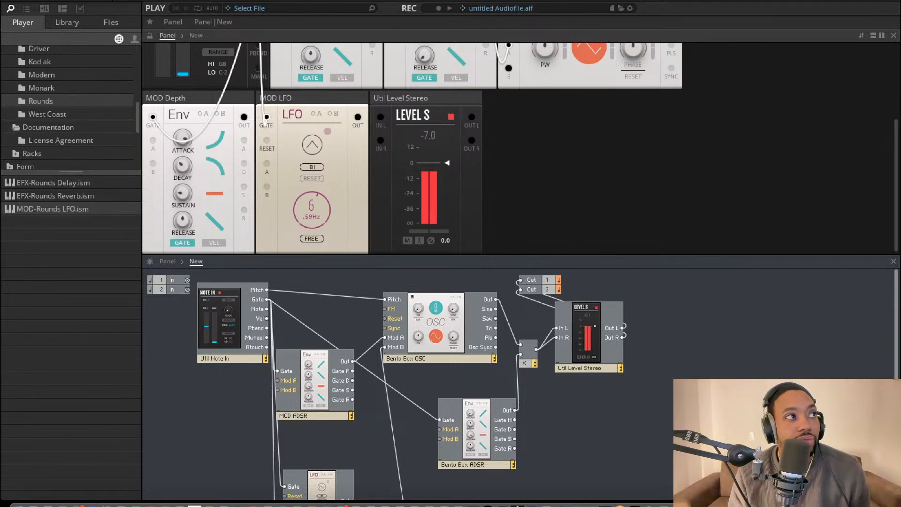
scroll(567, 338, down, 3)
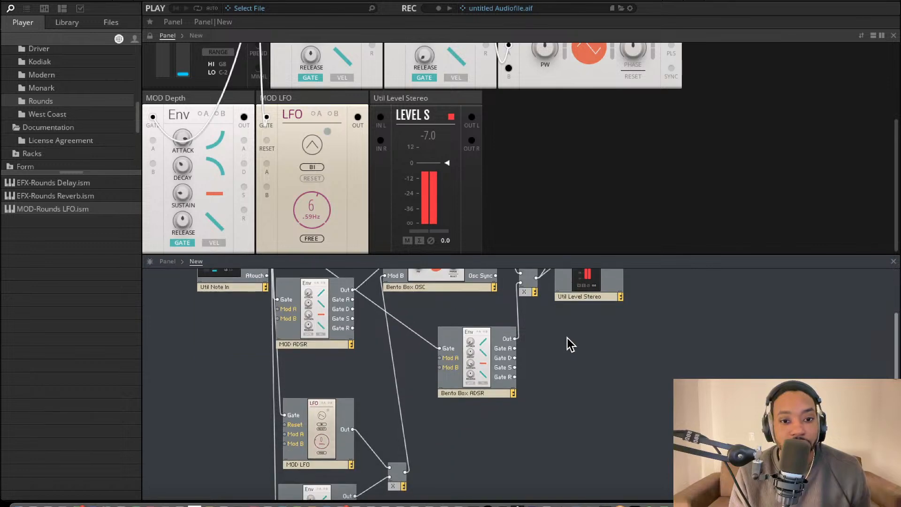
scroll(567, 338, down, 3)
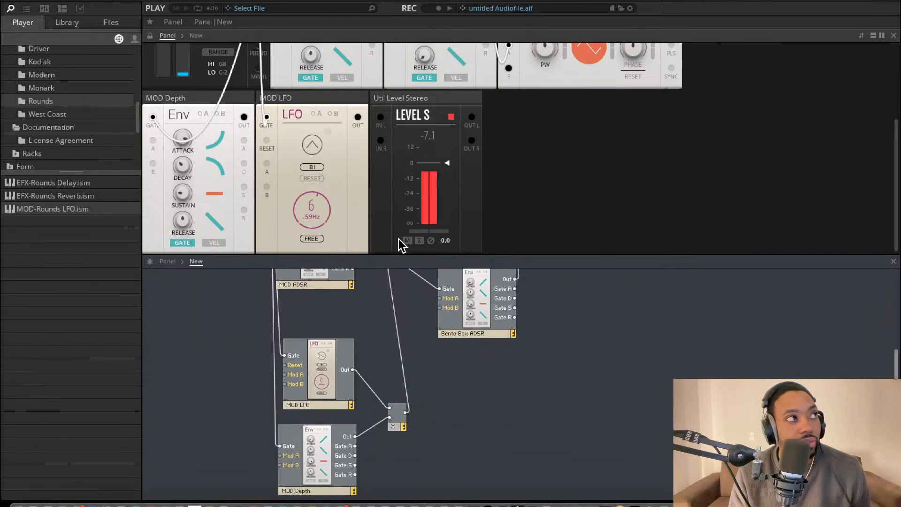
scroll(399, 213, up, 5)
scroll(392, 146, down, 2)
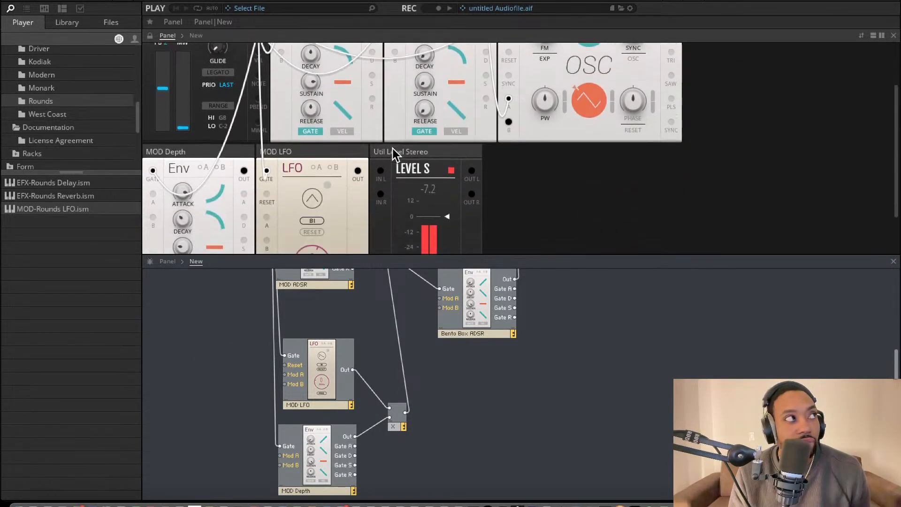
scroll(392, 150, down, 1)
scroll(393, 150, up, 3)
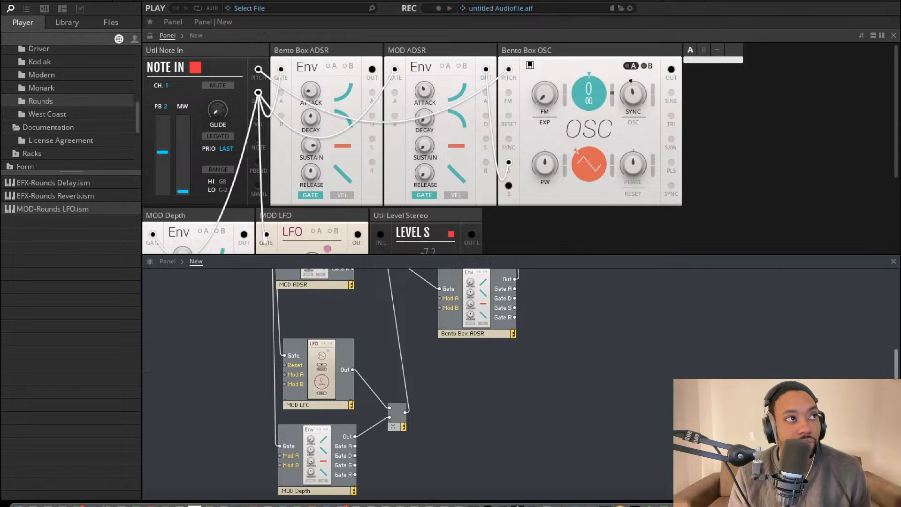